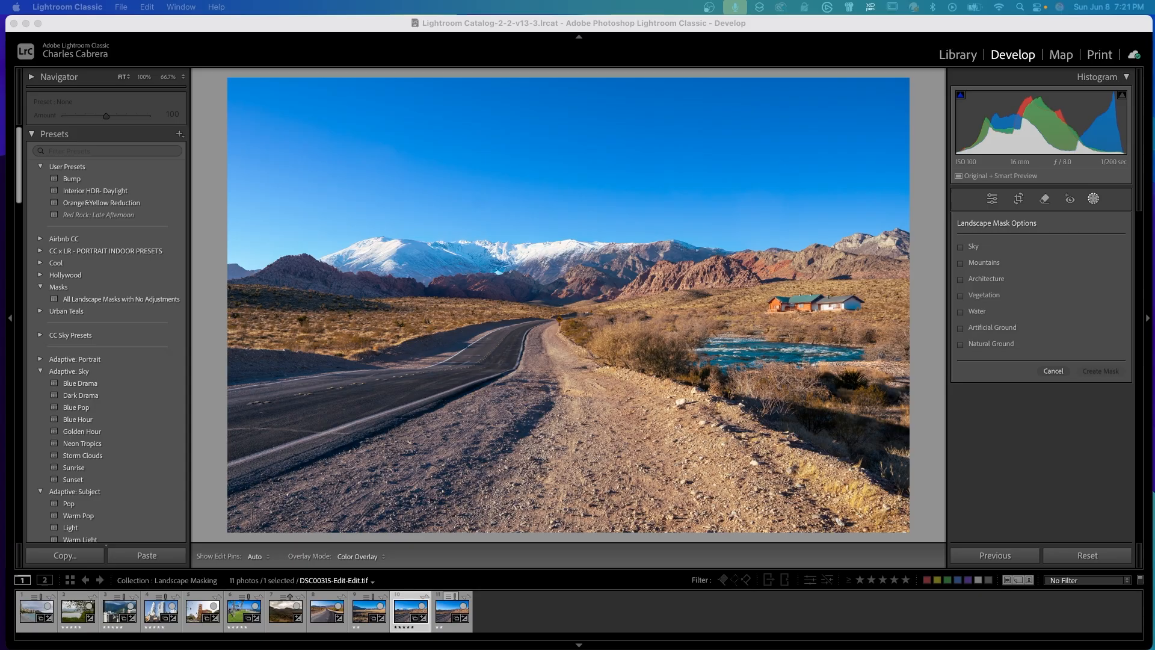
Preview the Sky, Mountains, Architecture, Vegetation, Water, Artificial Ground and Natural Ground landscape mask options on the desert road photo.
click(1024, 451)
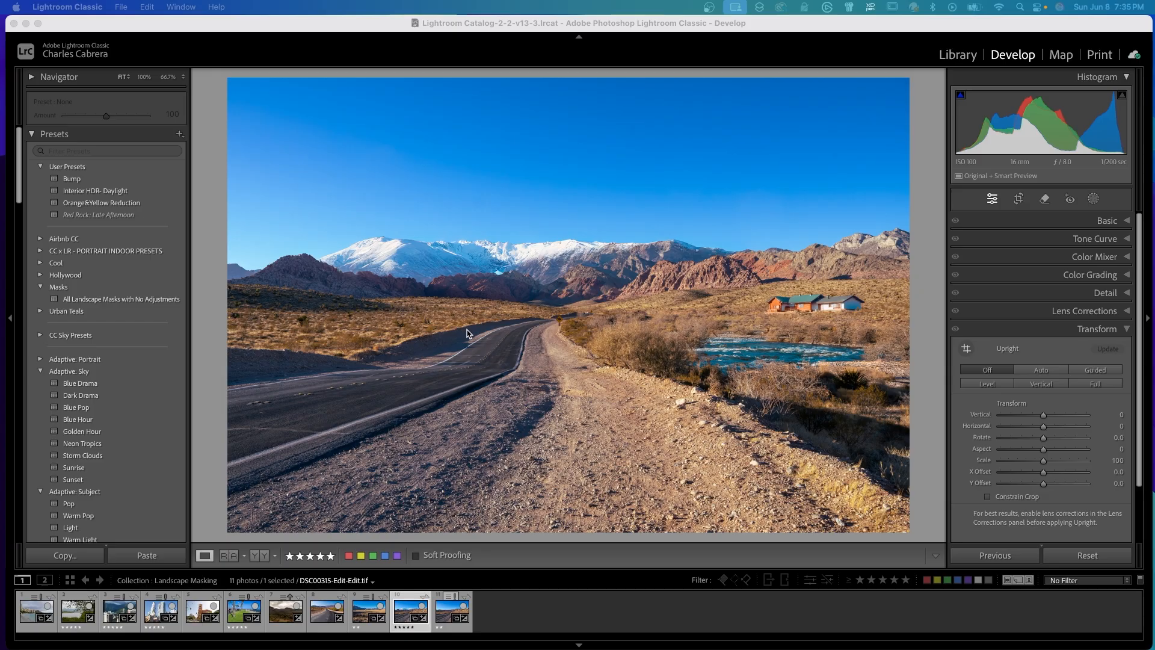
click(1093, 200)
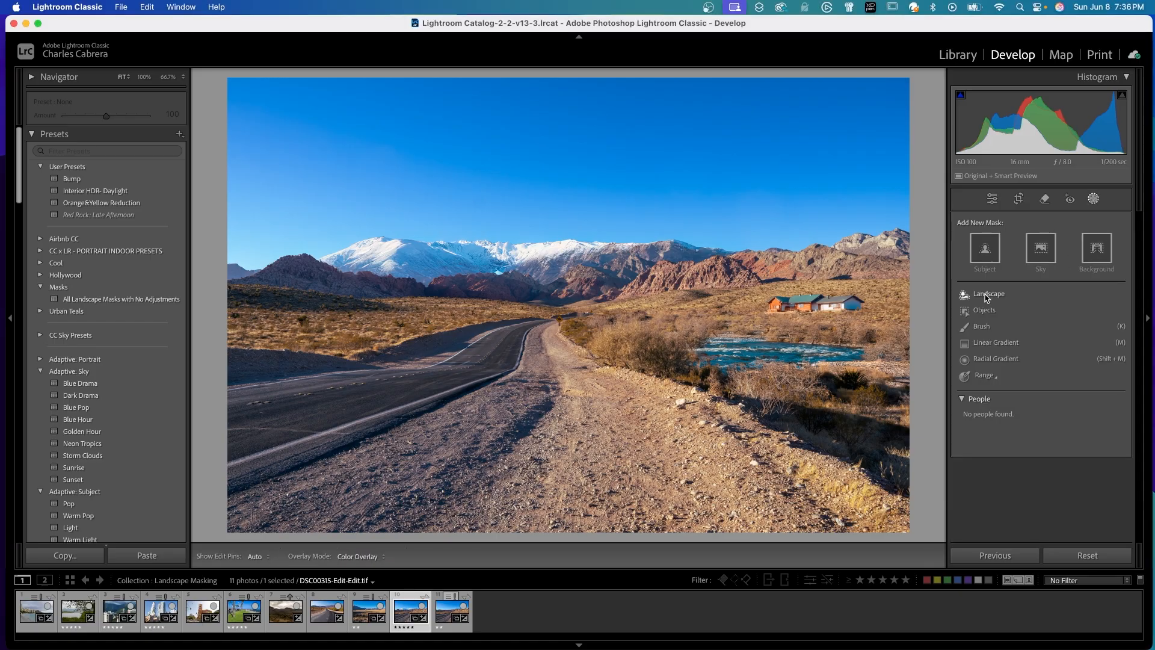
click(987, 295)
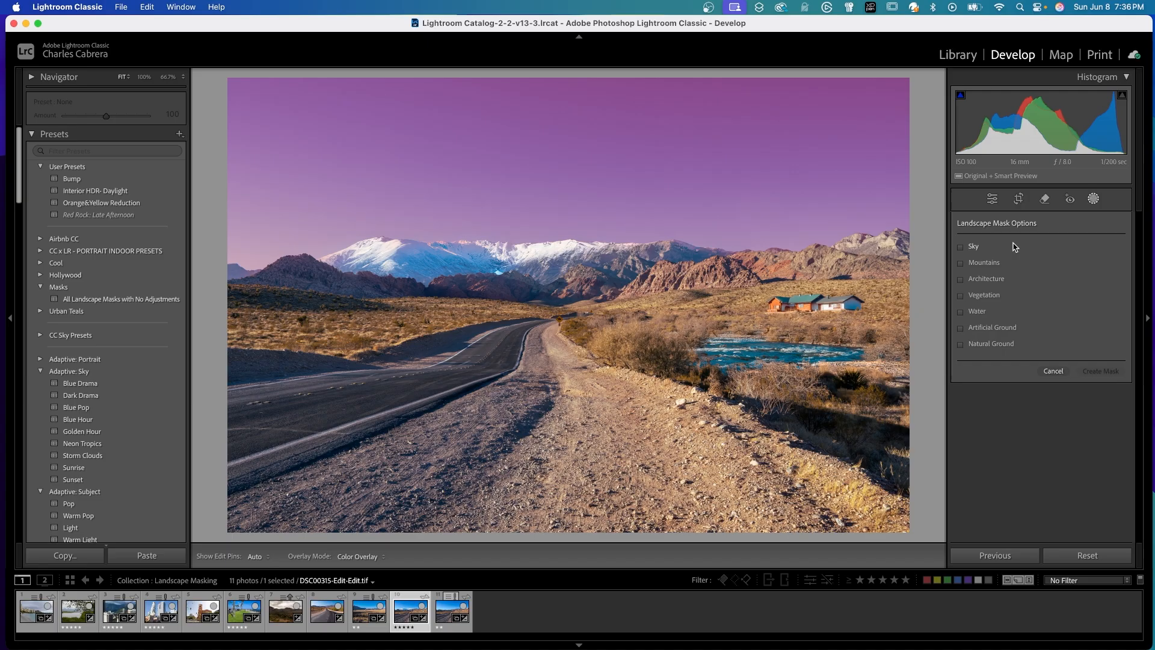
click(961, 248)
click(961, 263)
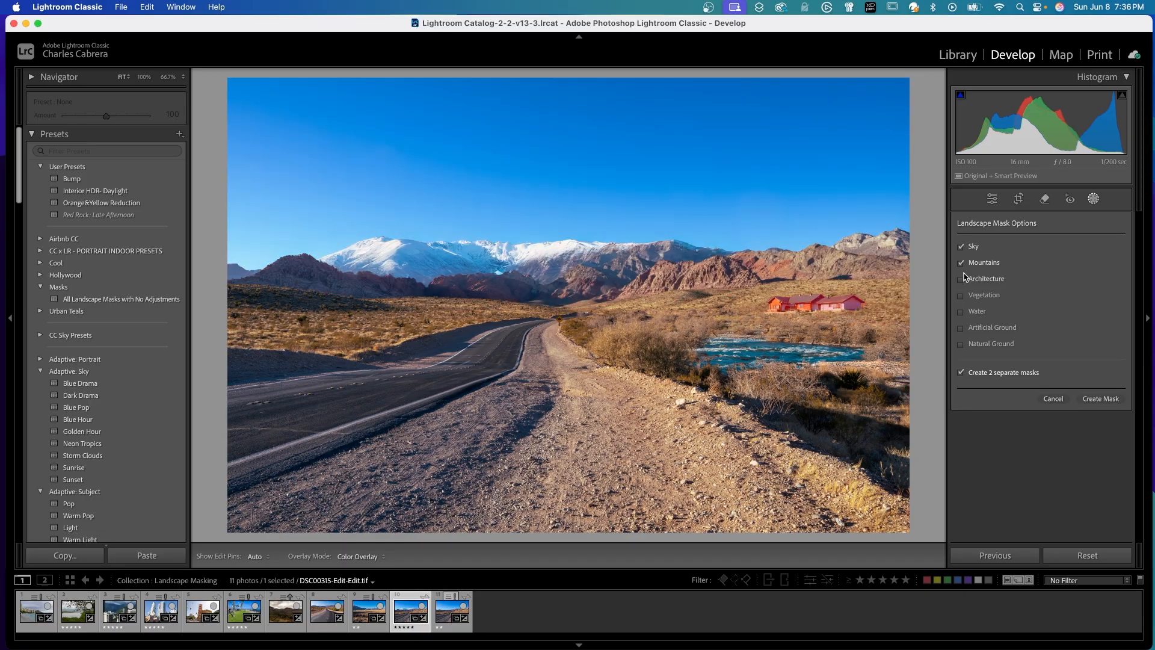
click(961, 280)
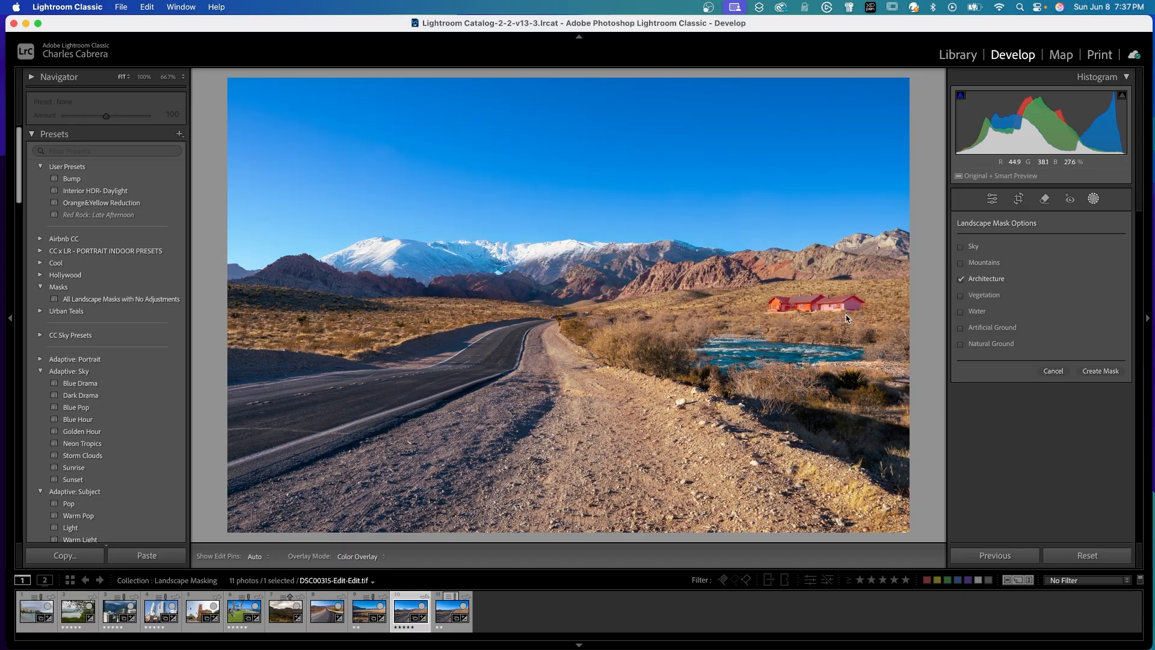
click(998, 295)
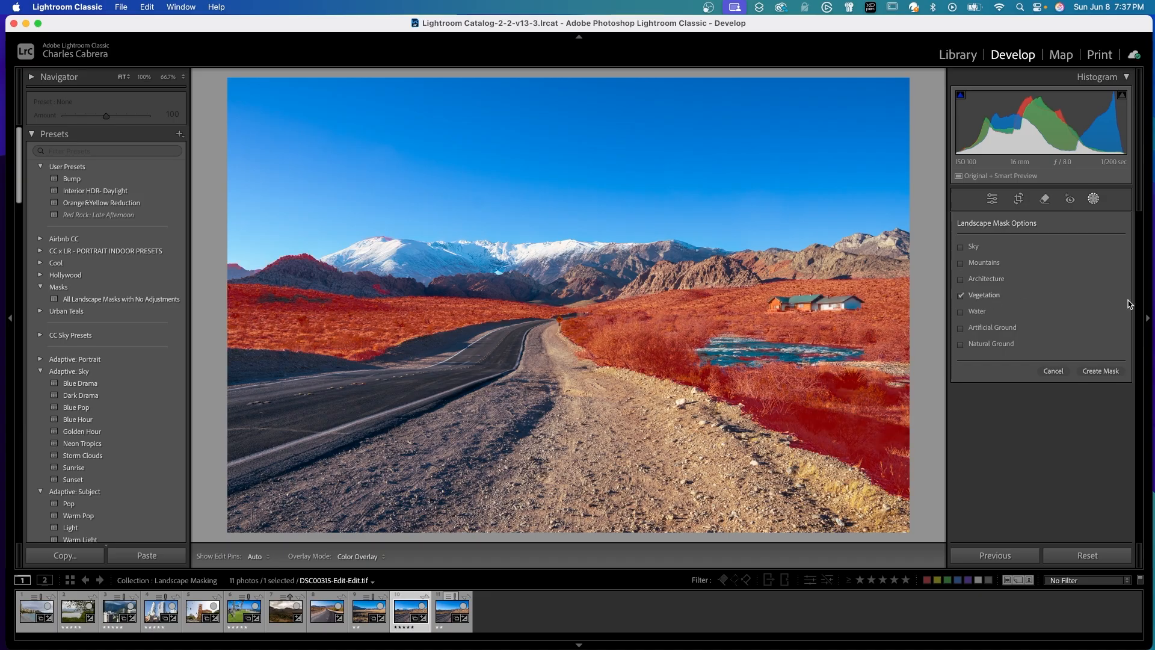
click(977, 311)
click(1017, 343)
click(1017, 328)
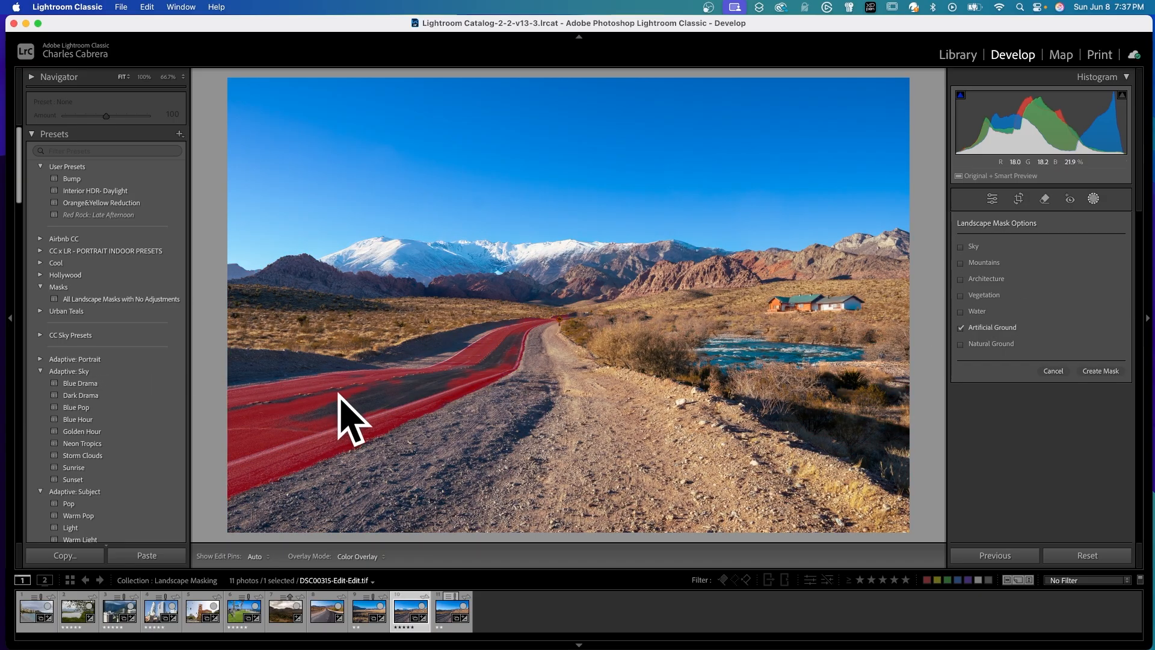
click(961, 329)
click(961, 345)
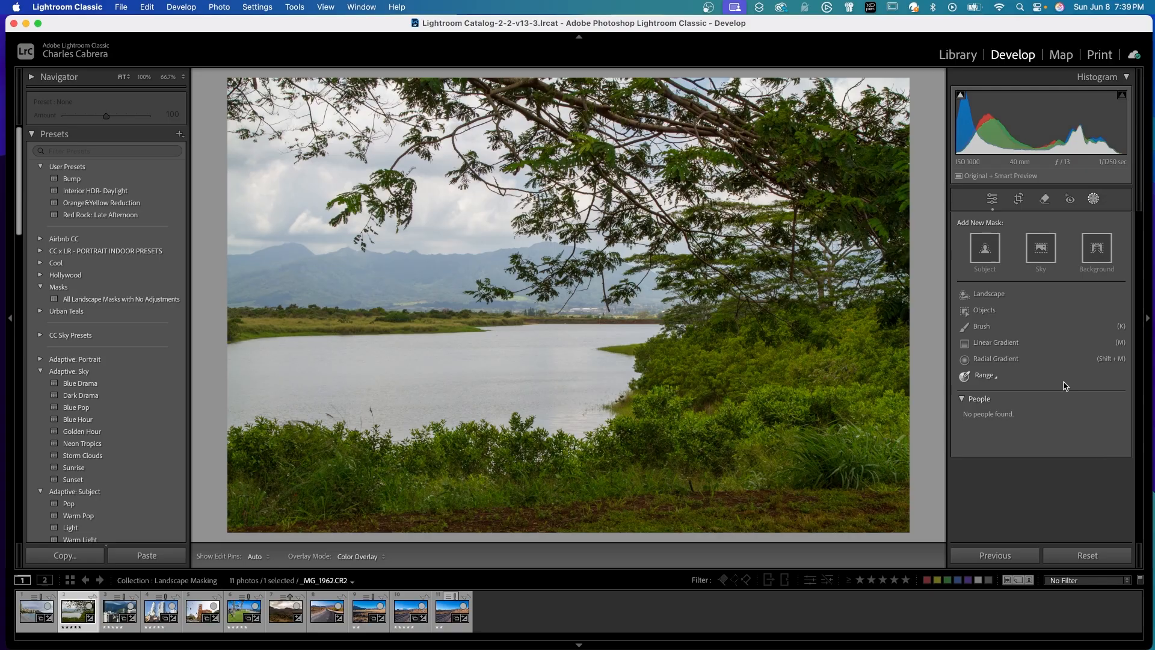
Create five separate landscape masks on the lake photo for Sky, Mountains, Vegetation, Water and Natural Ground.
click(989, 295)
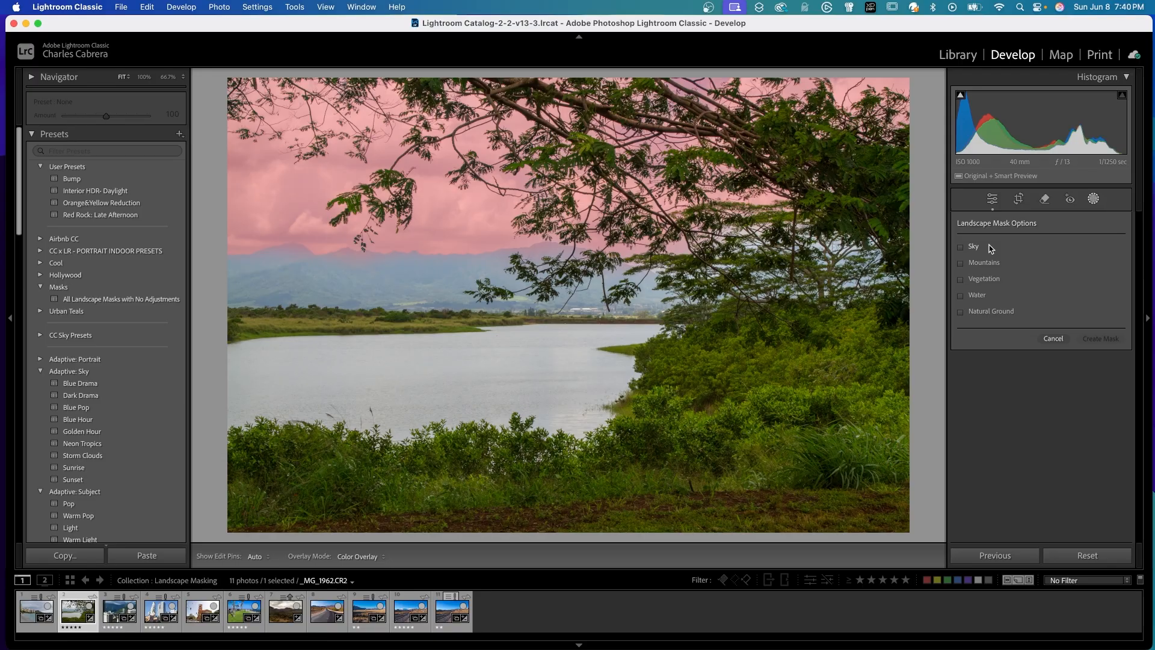
click(963, 246)
click(962, 263)
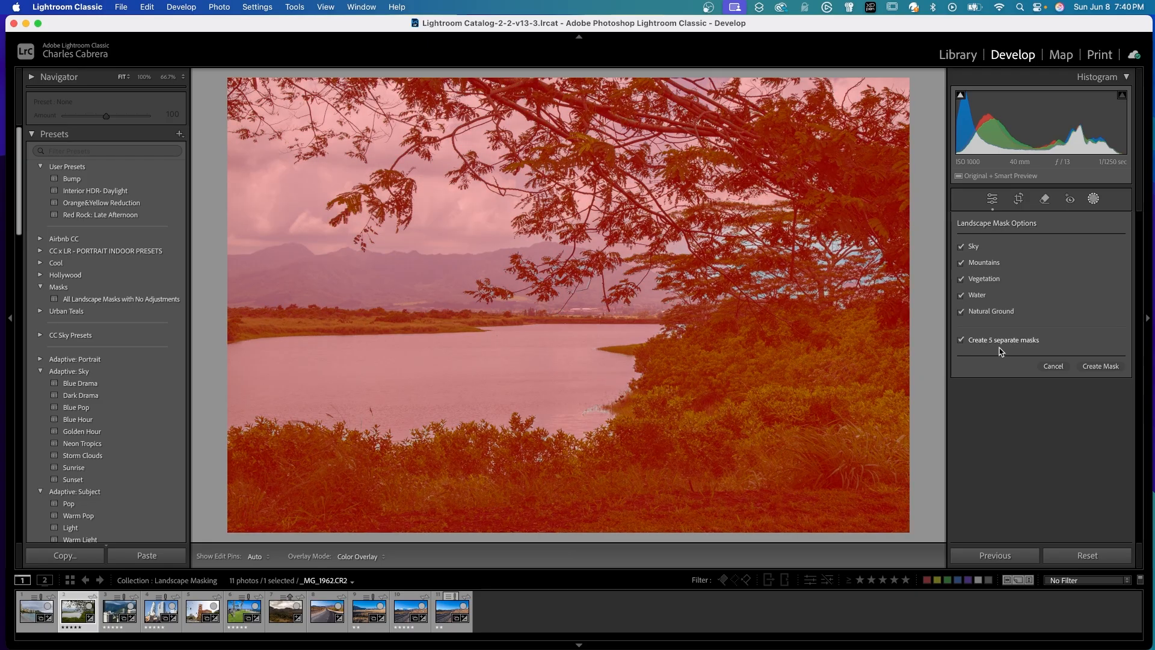
click(1098, 366)
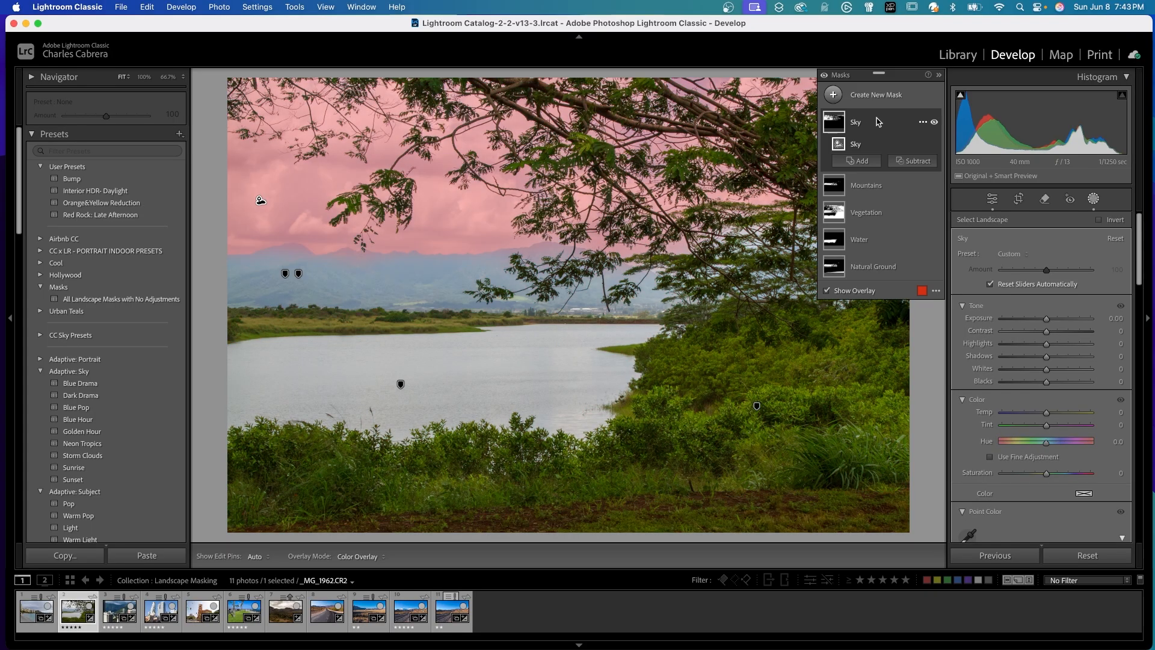
Adjust the Sky mask with Exposure −0.53, Contrast 52 and Temp −10.
click(834, 122)
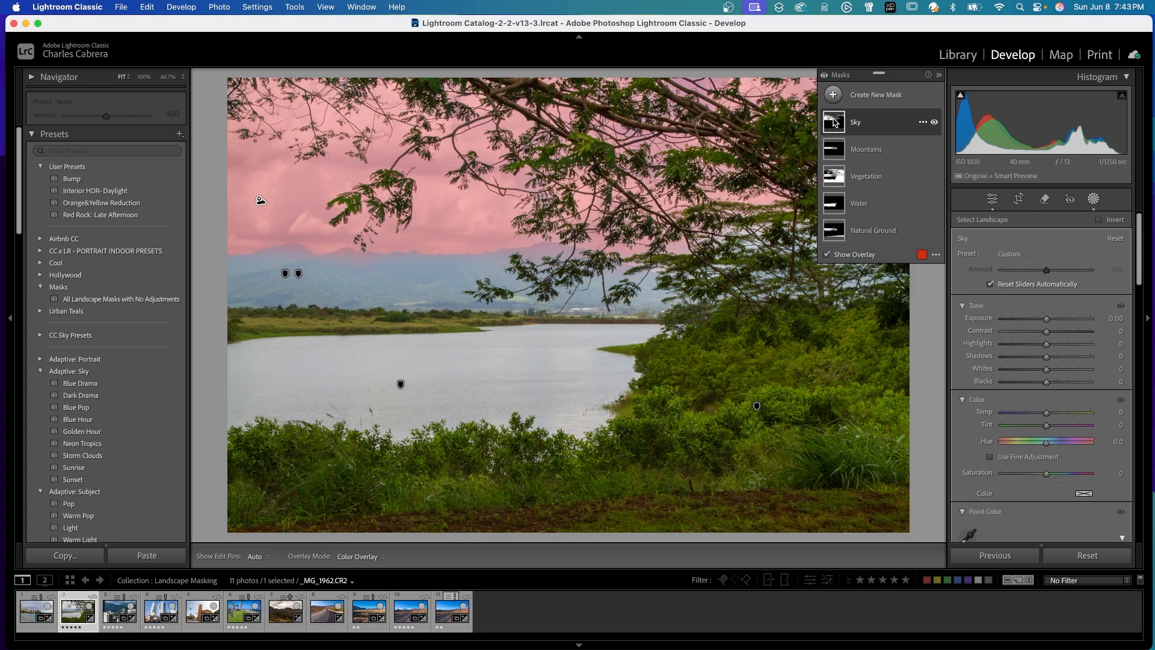
drag(1046, 319, 1048, 323)
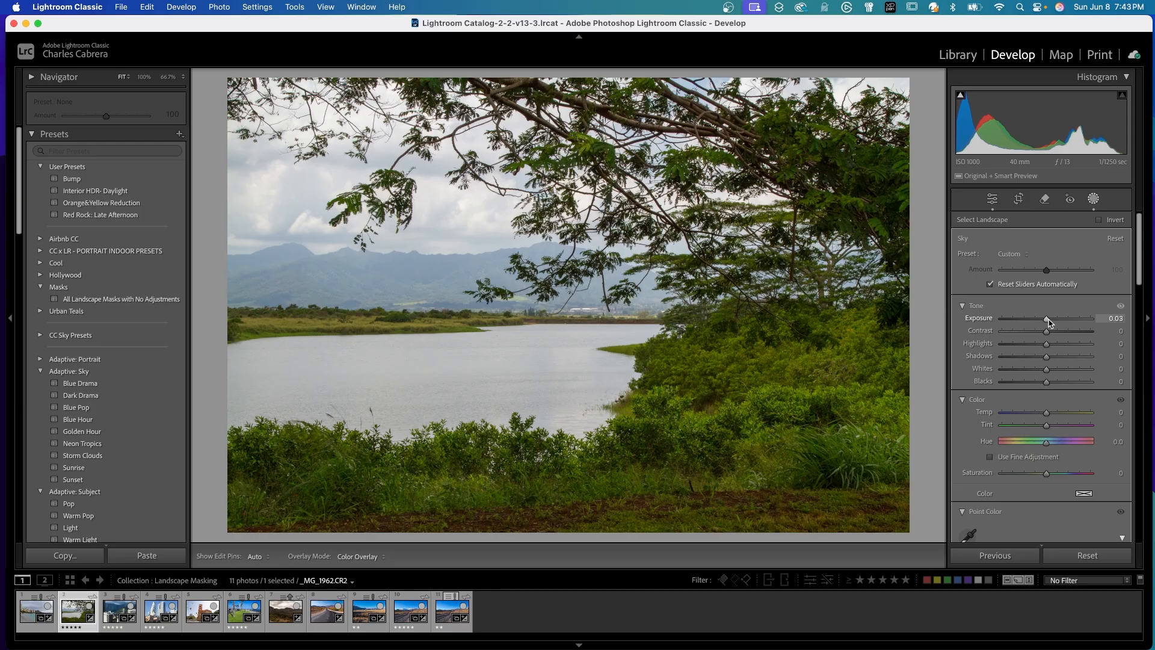
drag(1048, 323, 1070, 335)
drag(1046, 413, 1044, 415)
Compare the lake photo before and after by toggling the Sky mask and the whole set of masks.
mouse_move(921, 125)
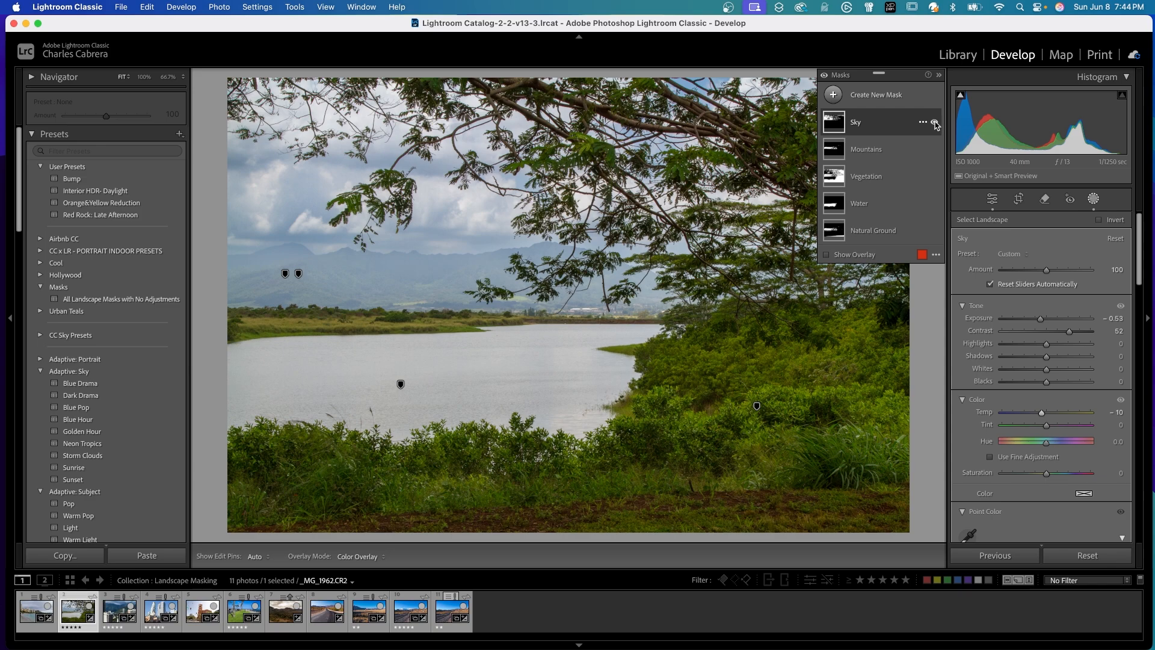
click(935, 123)
click(935, 123)
click(825, 75)
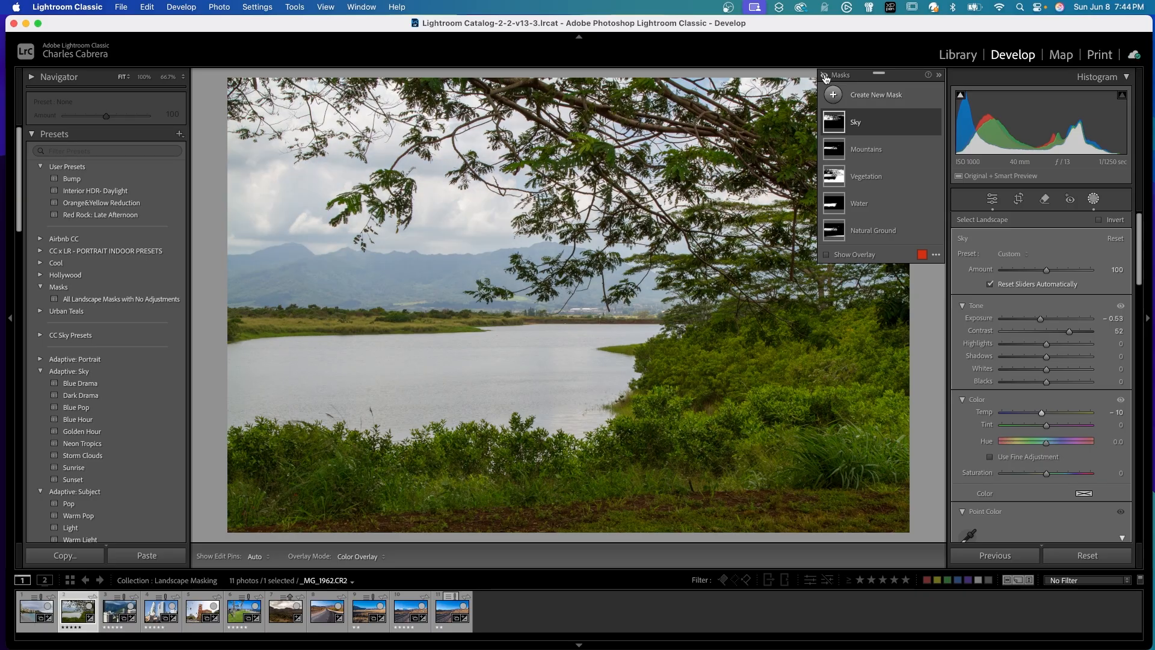
click(825, 75)
Adjust the Mountains mask with Exposure −0.41, Dehaze 38, Clarity 17 and Texture 14, and shift its Tint slightly toward green.
click(885, 149)
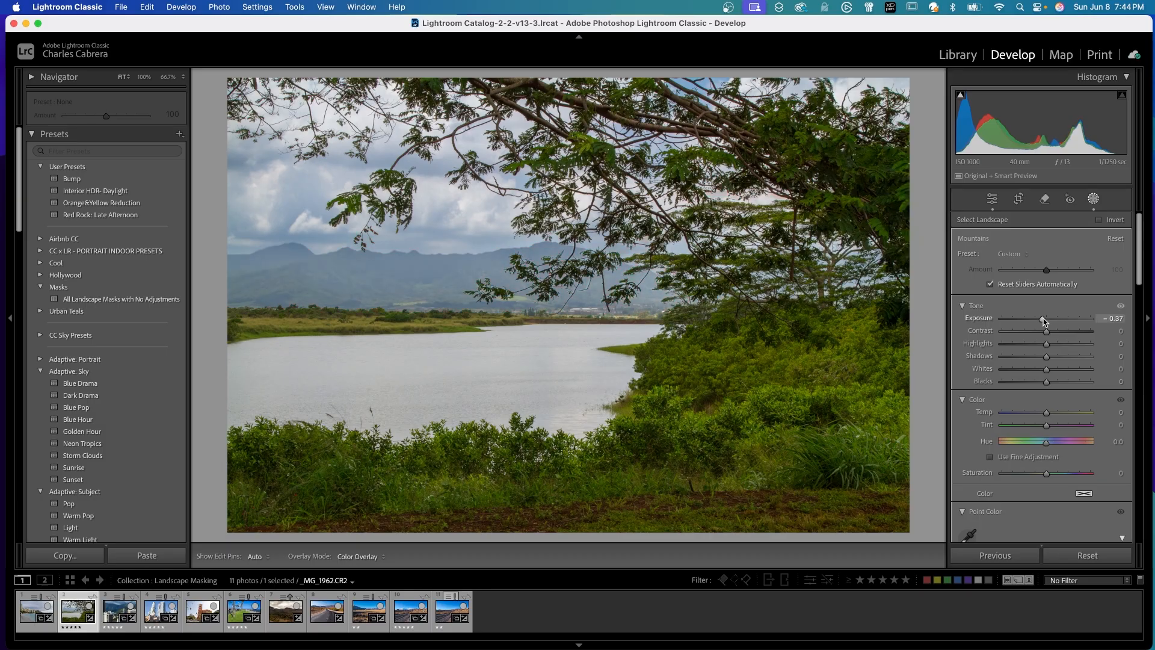
scroll(1050, 361, down, 10)
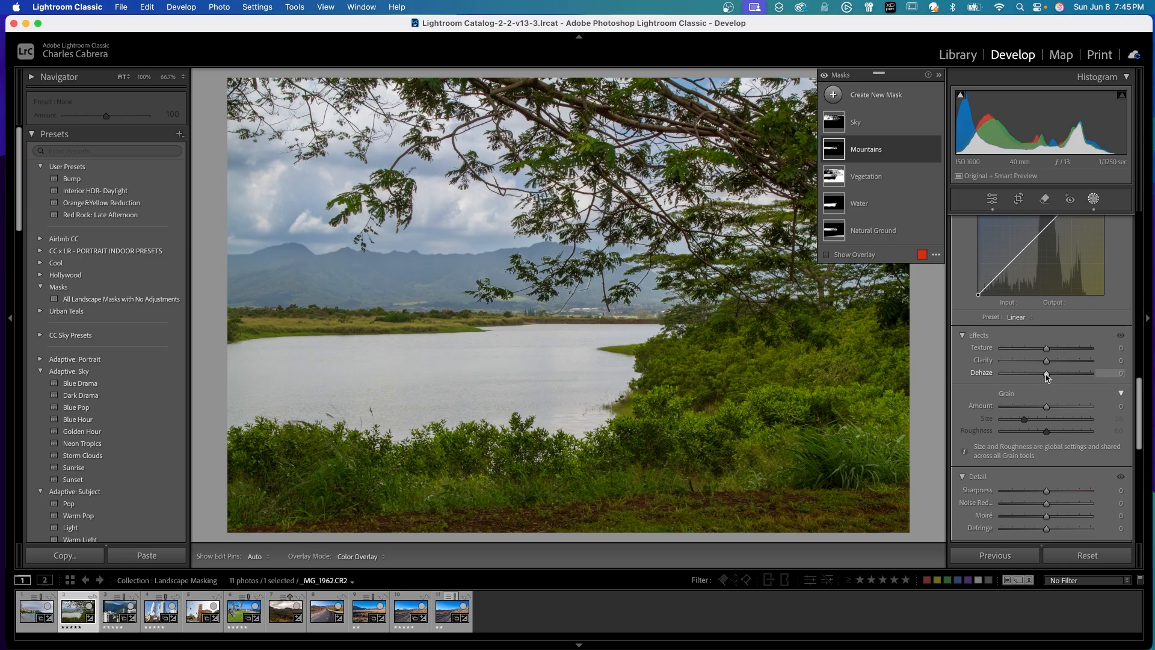
drag(1047, 376, 1063, 376)
drag(1047, 362, 1053, 353)
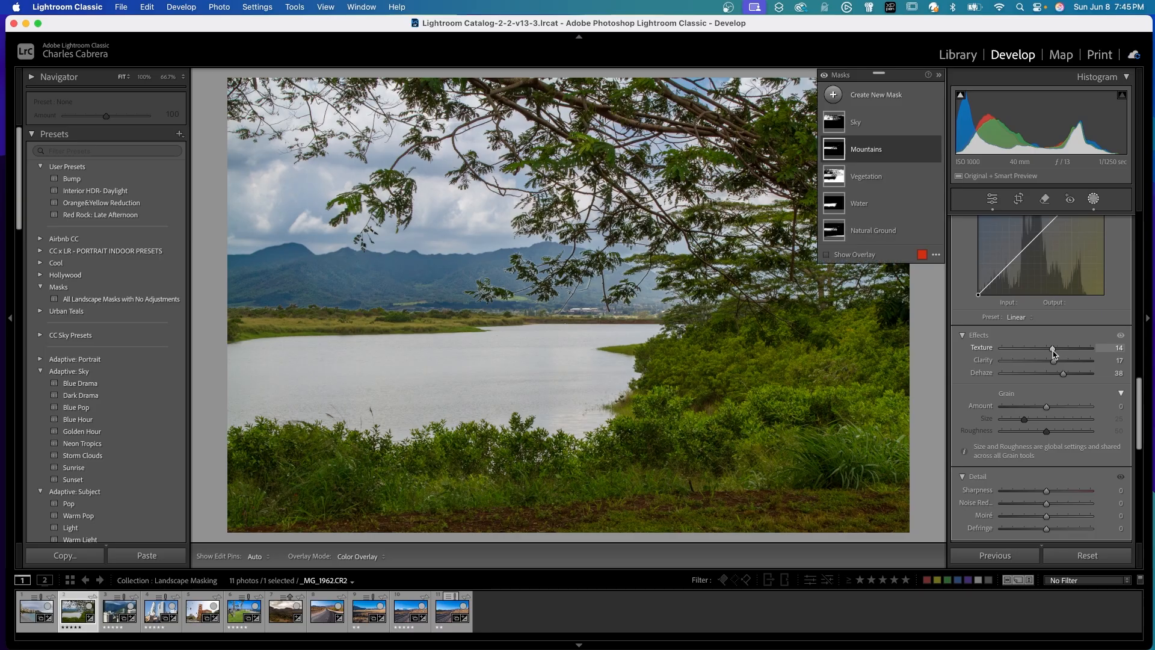
scroll(1053, 361, up, 10)
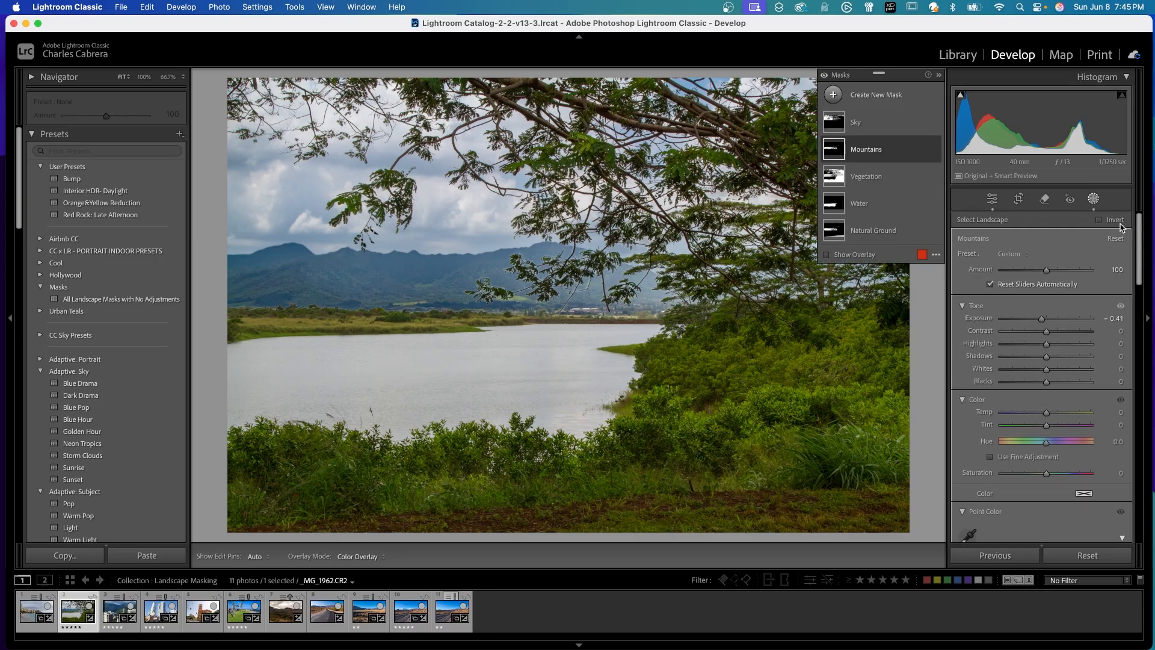
drag(1046, 425, 1041, 428)
Toggle the Mountains mask and the overall mask visibility to compare the mountain edits with the original.
click(935, 151)
click(934, 150)
click(823, 75)
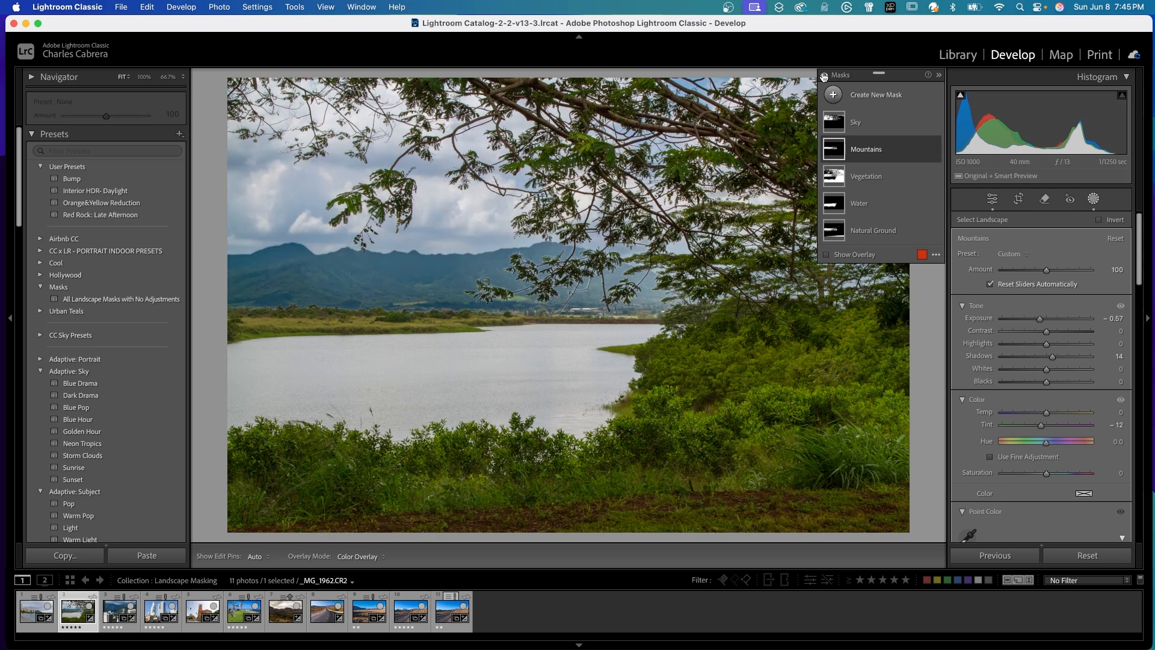
Subtract the Mountains landscape selection from the Vegetation mask.
click(902, 185)
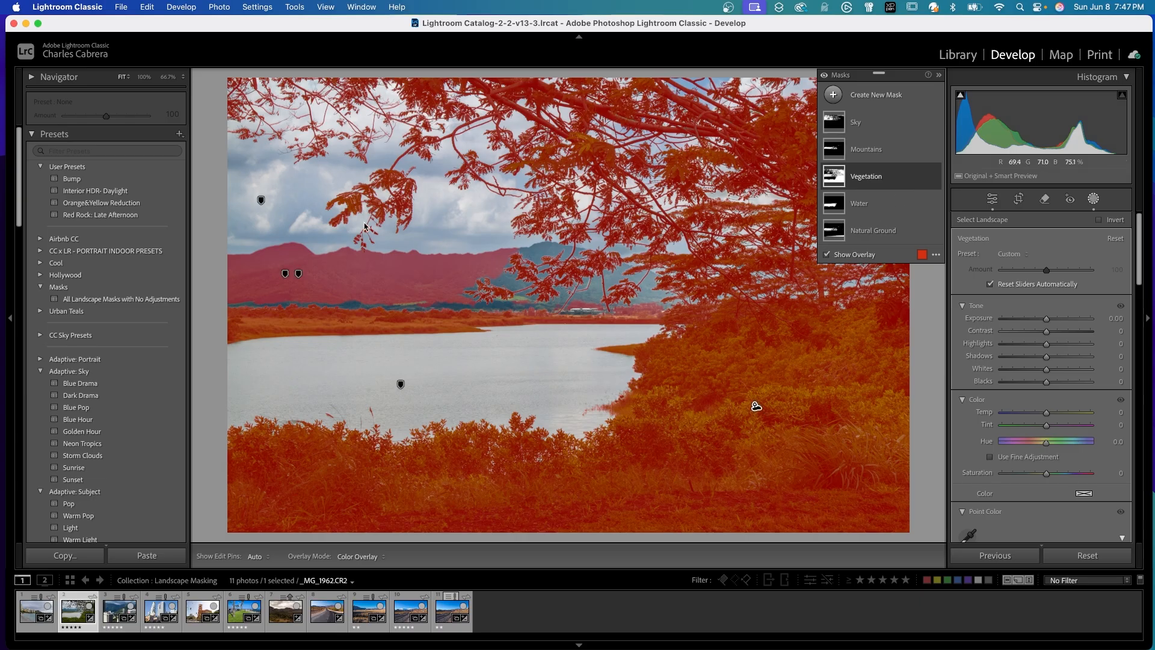
mouse_move(901, 196)
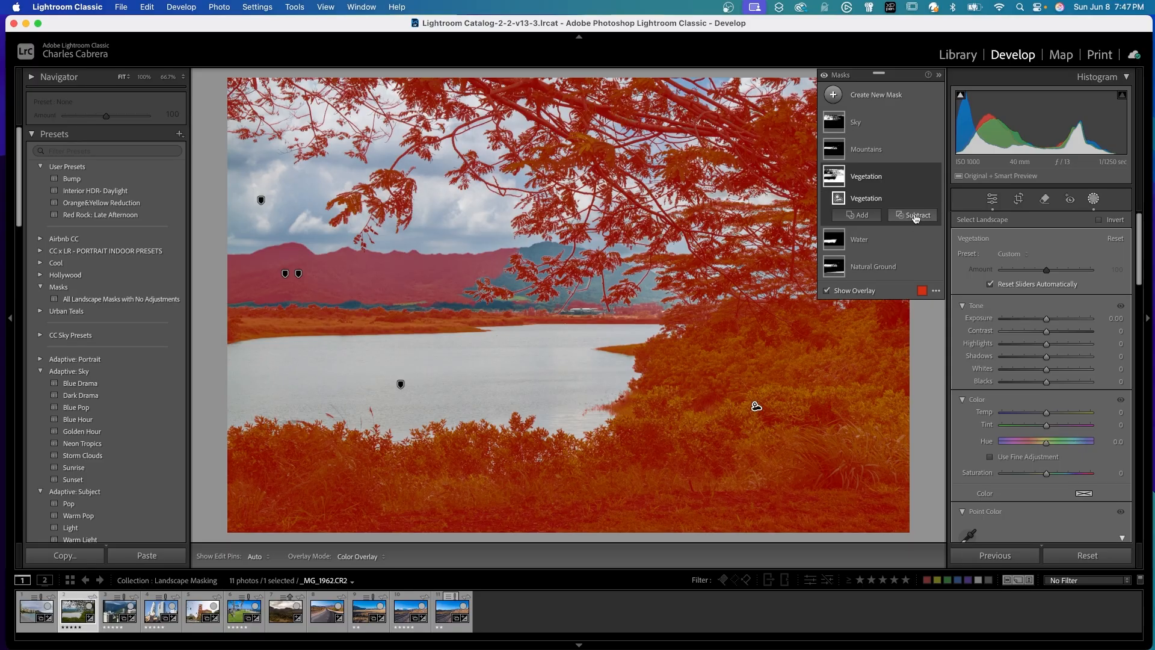
click(915, 216)
click(923, 313)
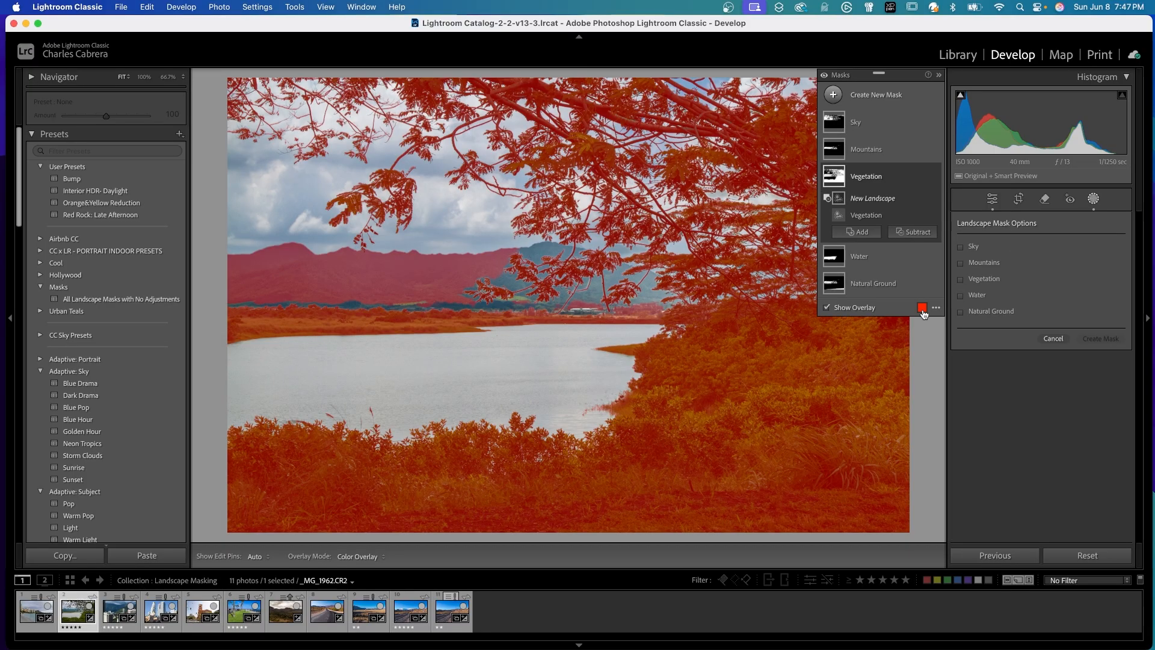
click(961, 262)
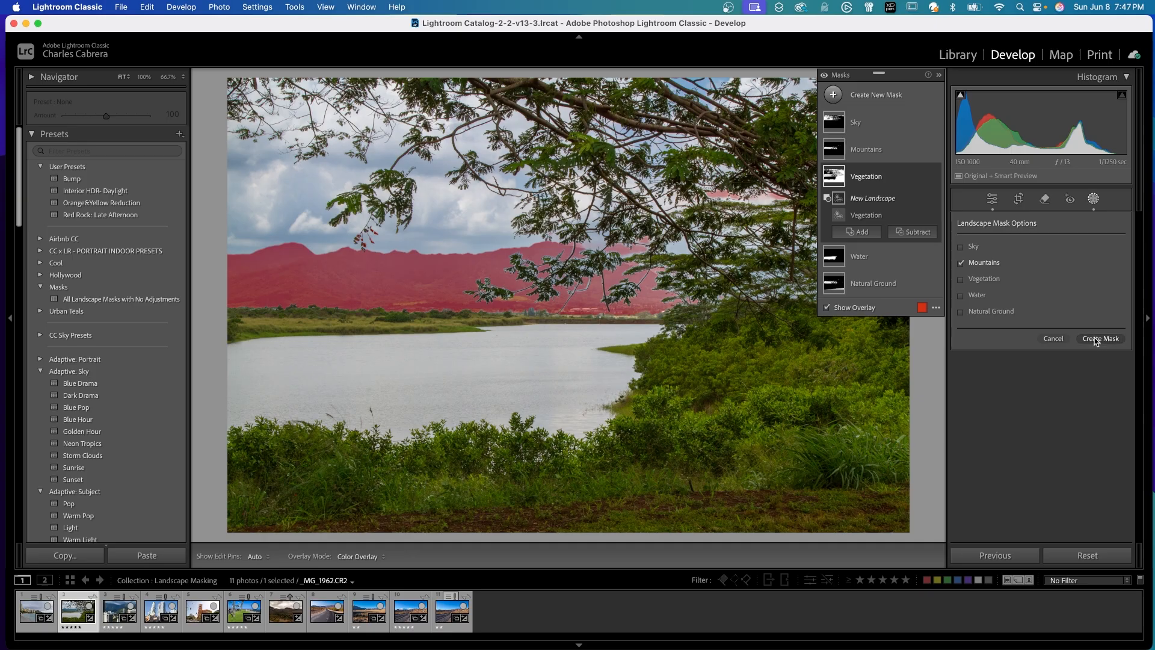
click(1095, 339)
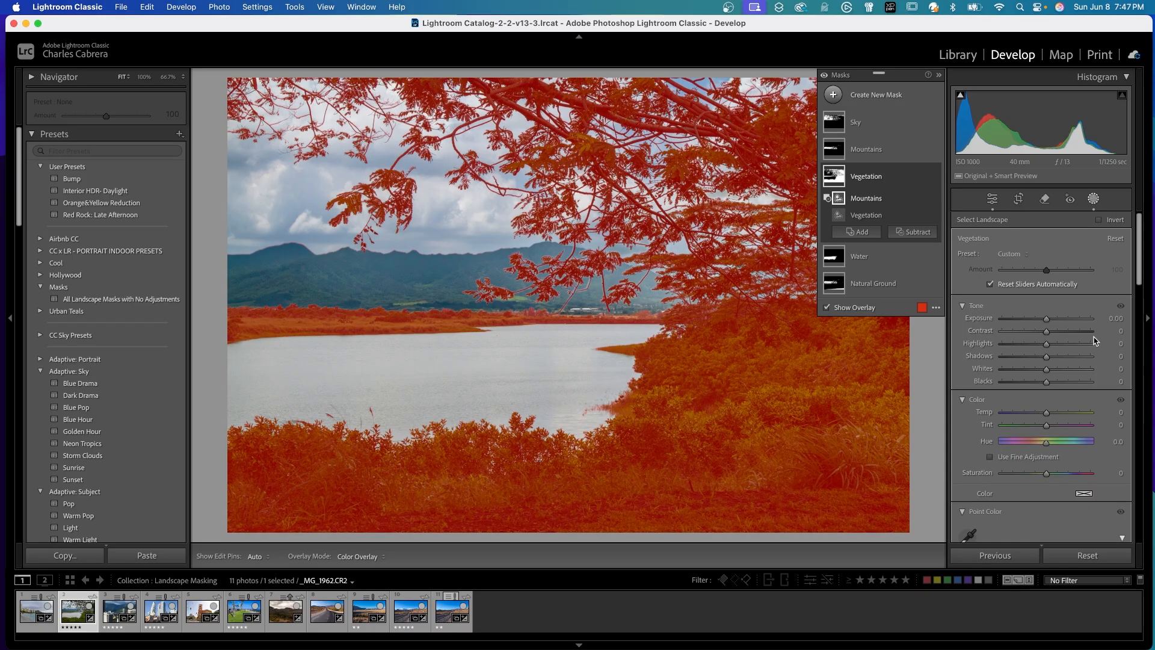
Subtract the Natural Ground landscape selection from the Vegetation mask.
click(915, 233)
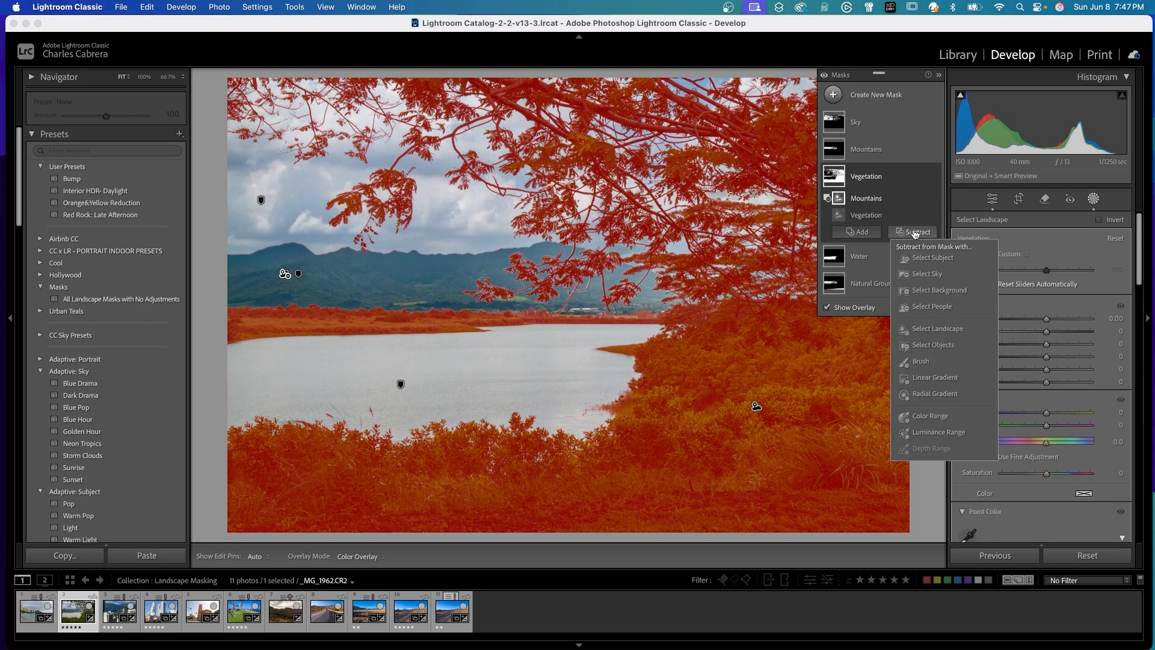
click(937, 328)
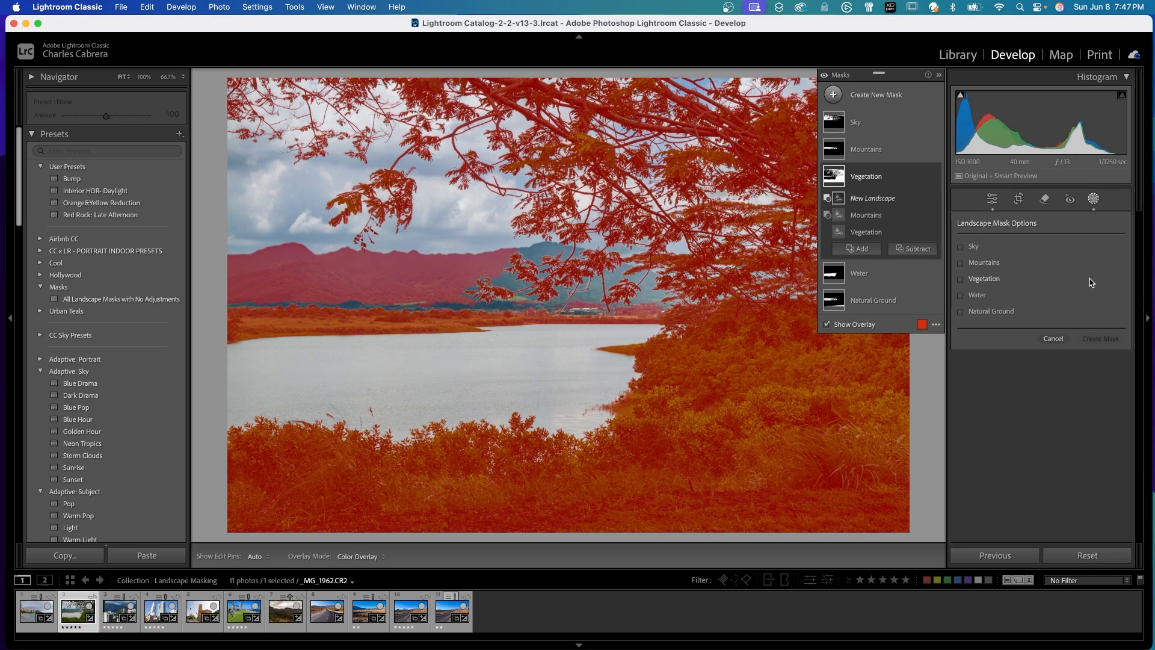
click(961, 312)
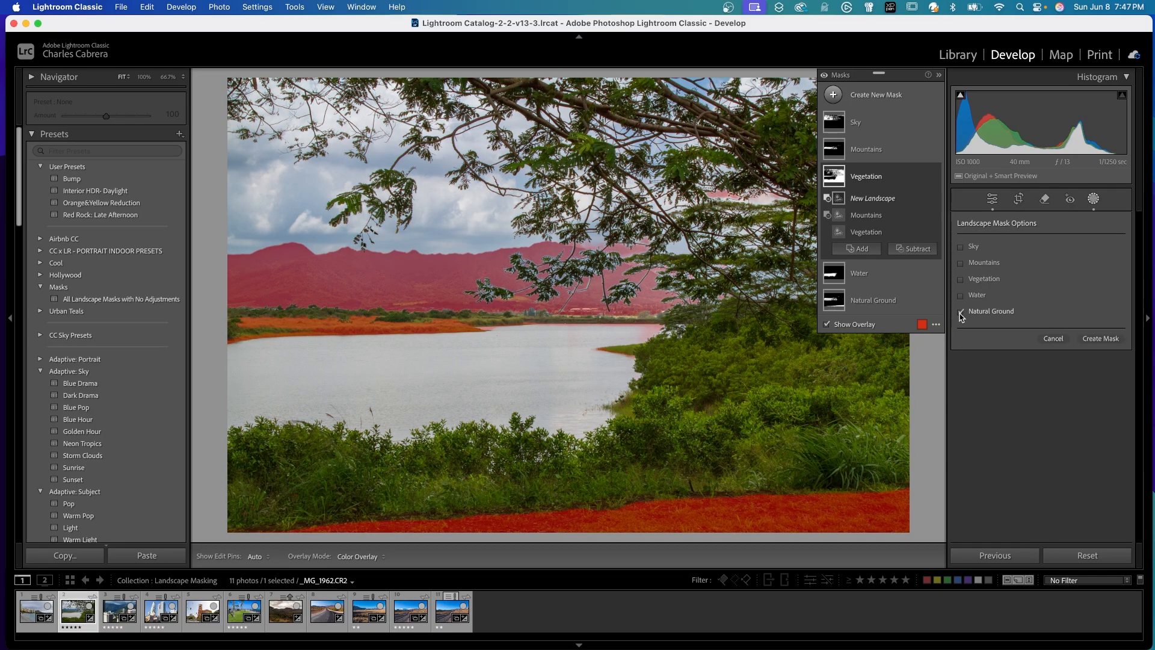
click(1094, 338)
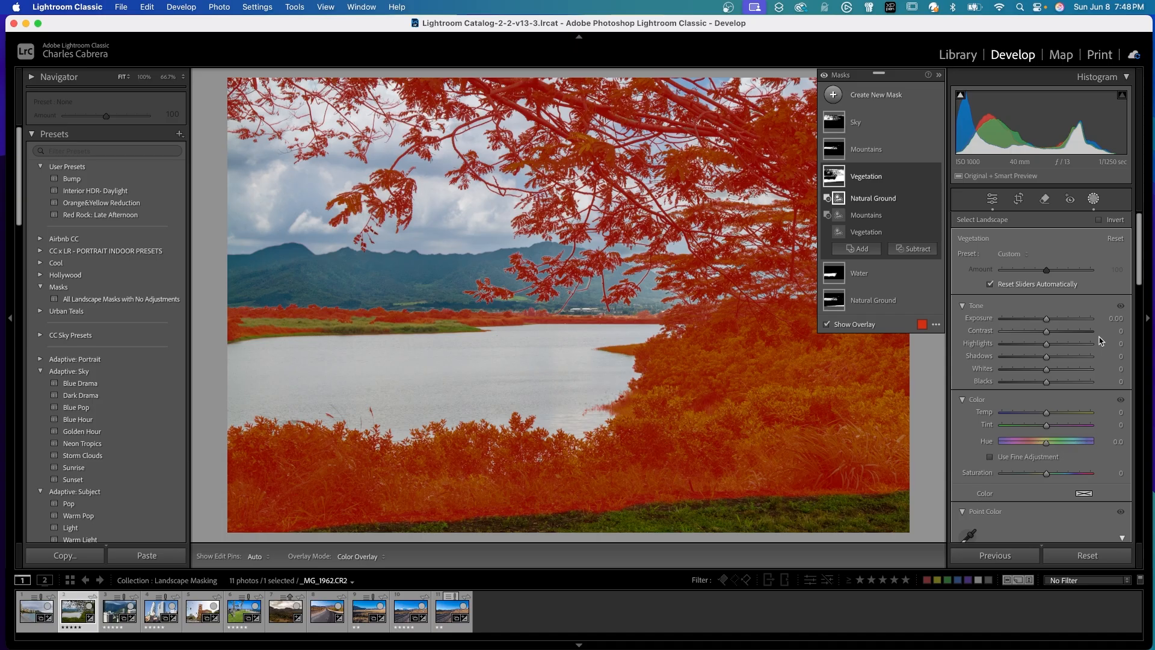
Adjust the Vegetation mask with Exposure 0.44 and Shadows 17, and shift its Tint toward green.
drag(1046, 318, 1052, 324)
drag(1047, 356, 1053, 360)
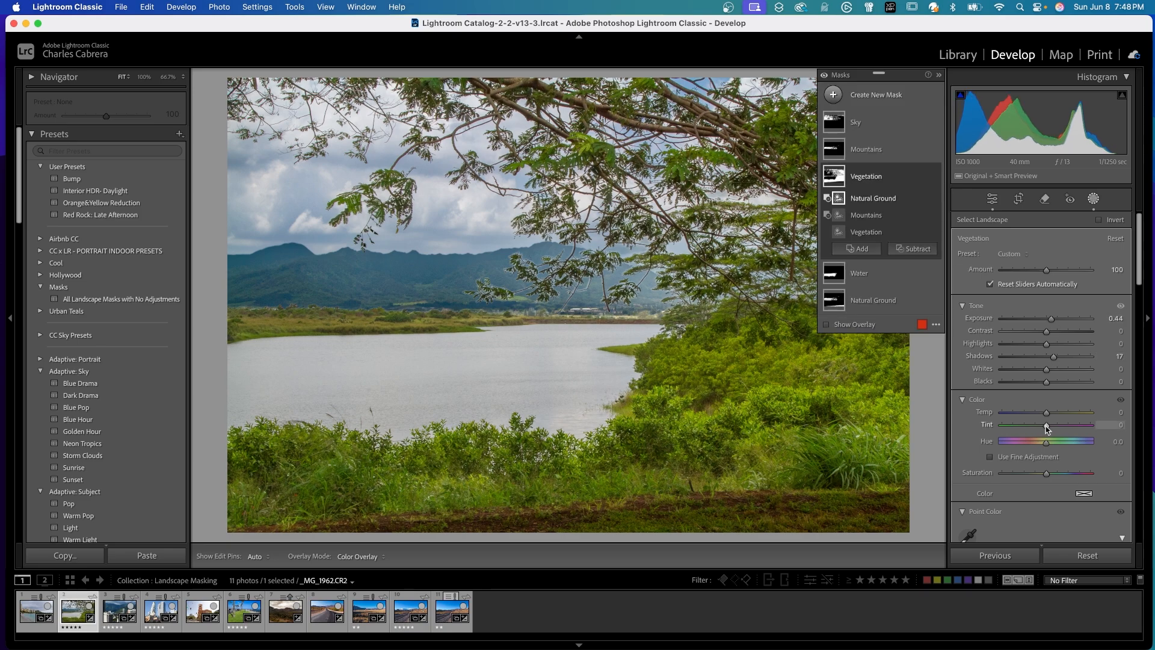
drag(1047, 425, 1038, 426)
Adjust the Water mask with Exposure −0.13, Highlights −7, Temp −5, Tint −5, Hue 11.5 and Saturation 42.
click(883, 277)
drag(1043, 400, 1045, 405)
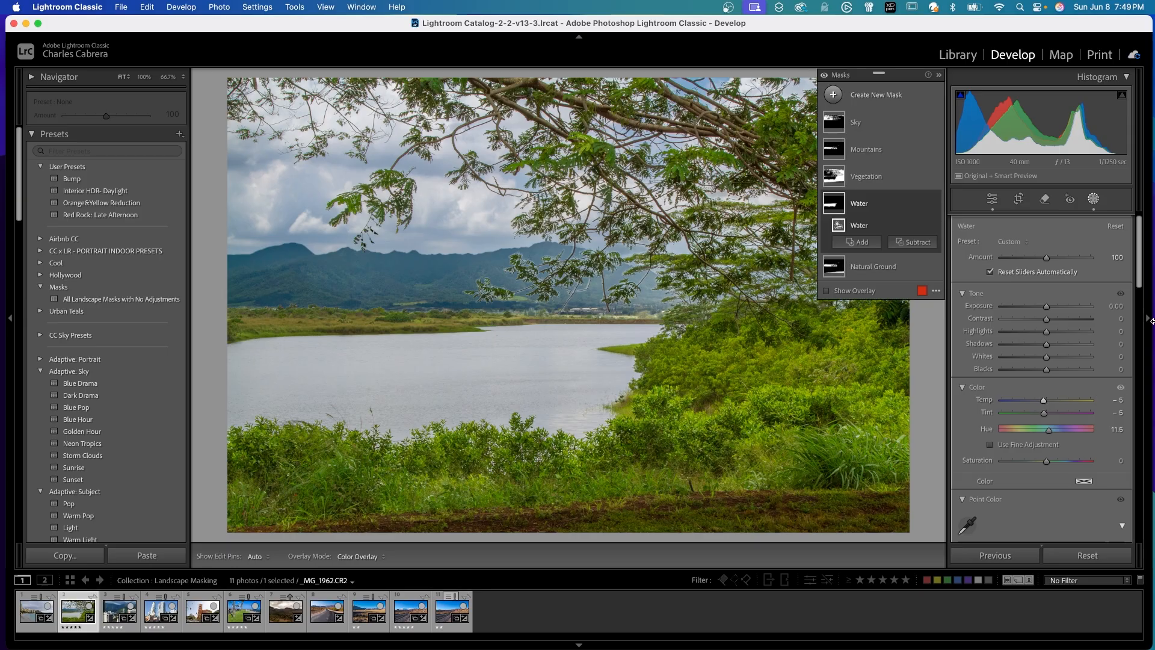
scroll(1047, 361, down, 5)
drag(1047, 290, 1043, 348)
scroll(1077, 304, up, 5)
Toggle the Water mask and all masks together to compare the edited lake photo with the original.
click(934, 204)
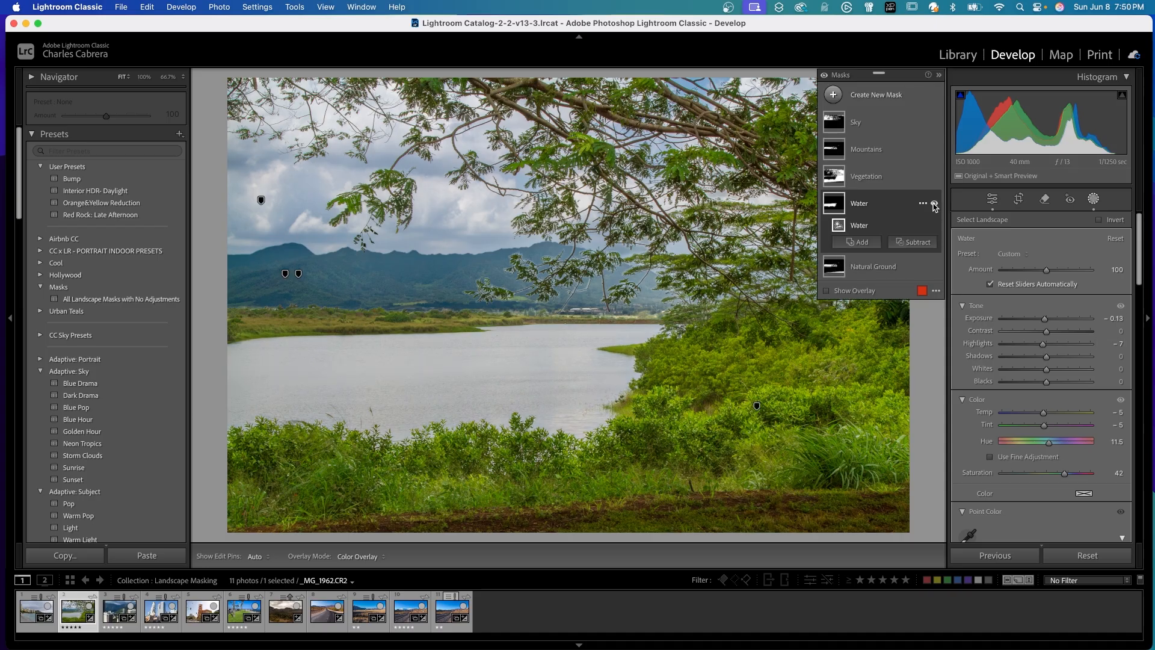
click(824, 75)
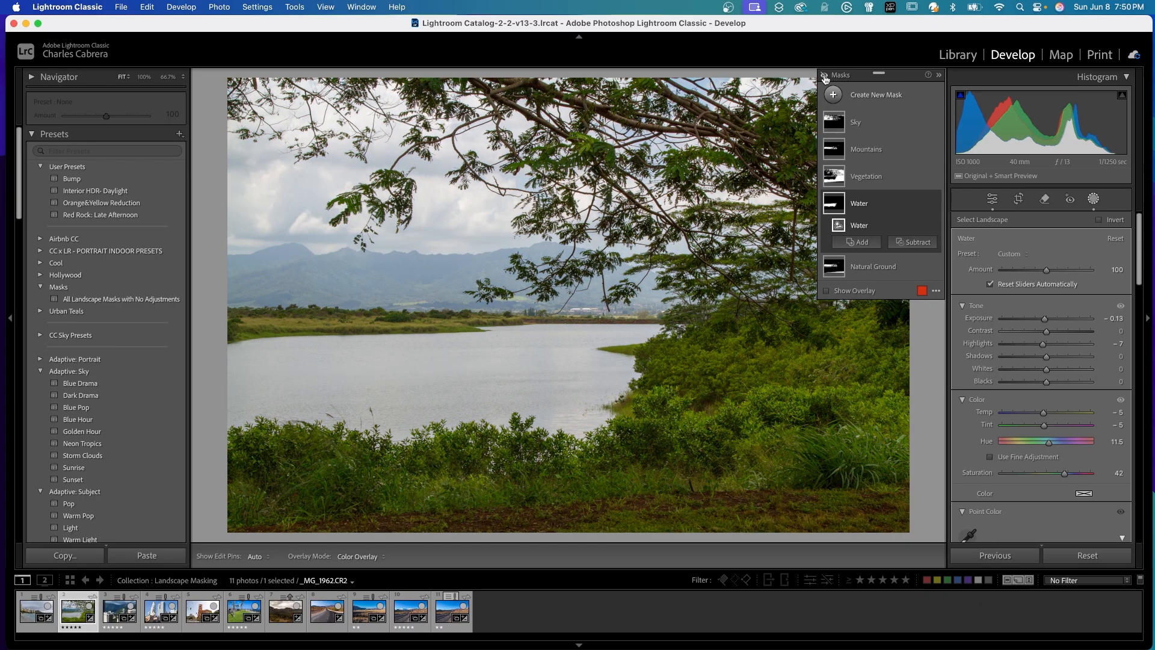
click(824, 75)
click(824, 76)
click(825, 76)
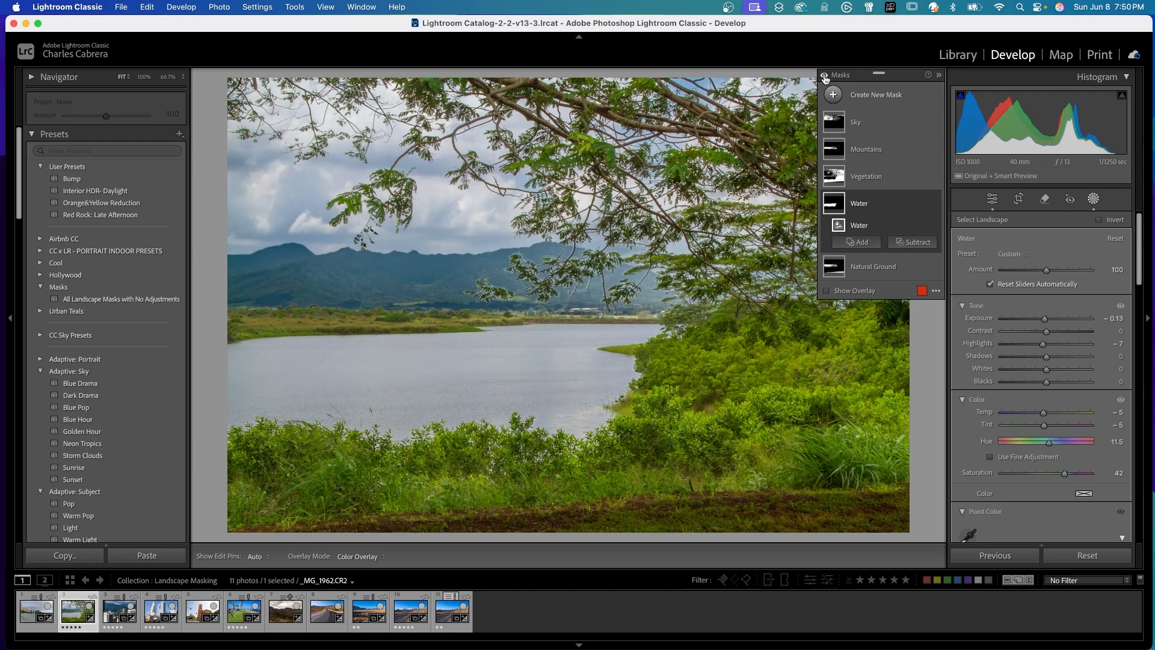
Subtract the Mountains landscape selection from the Natural Ground mask of the lake photo.
click(885, 269)
click(885, 270)
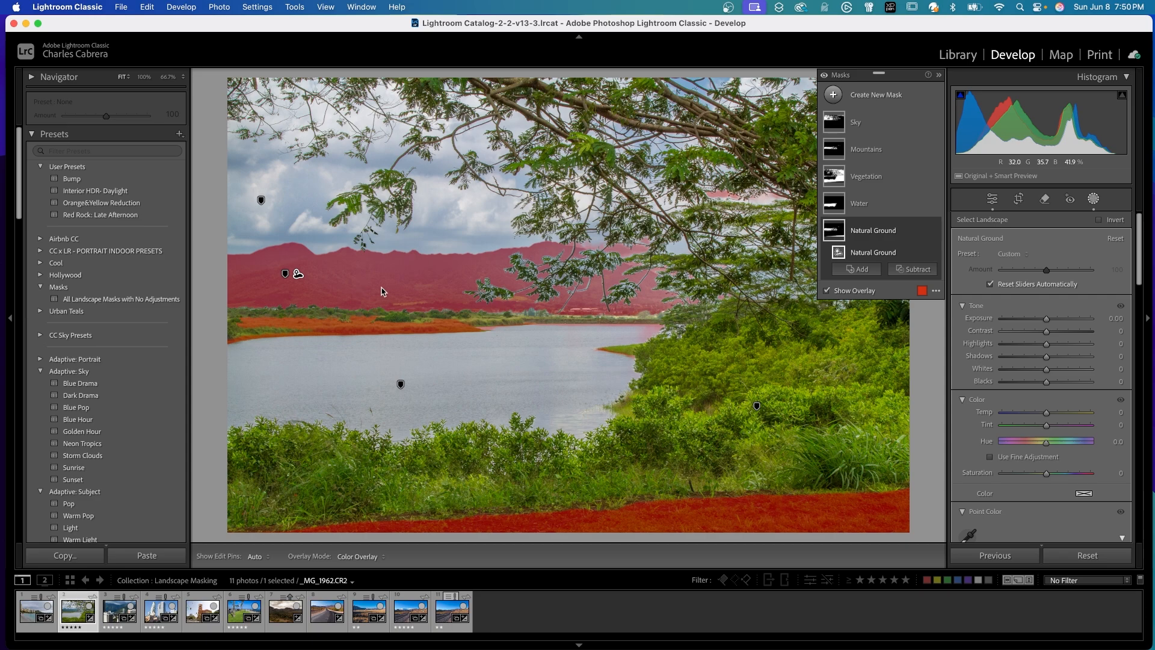
click(910, 270)
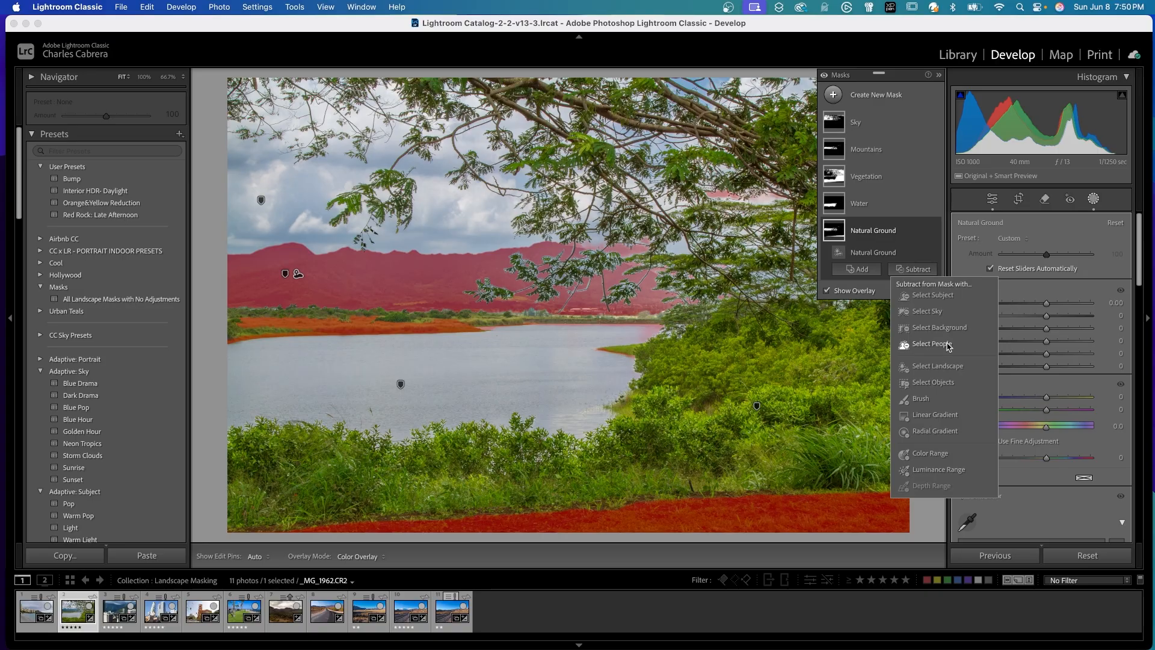
click(937, 366)
click(960, 263)
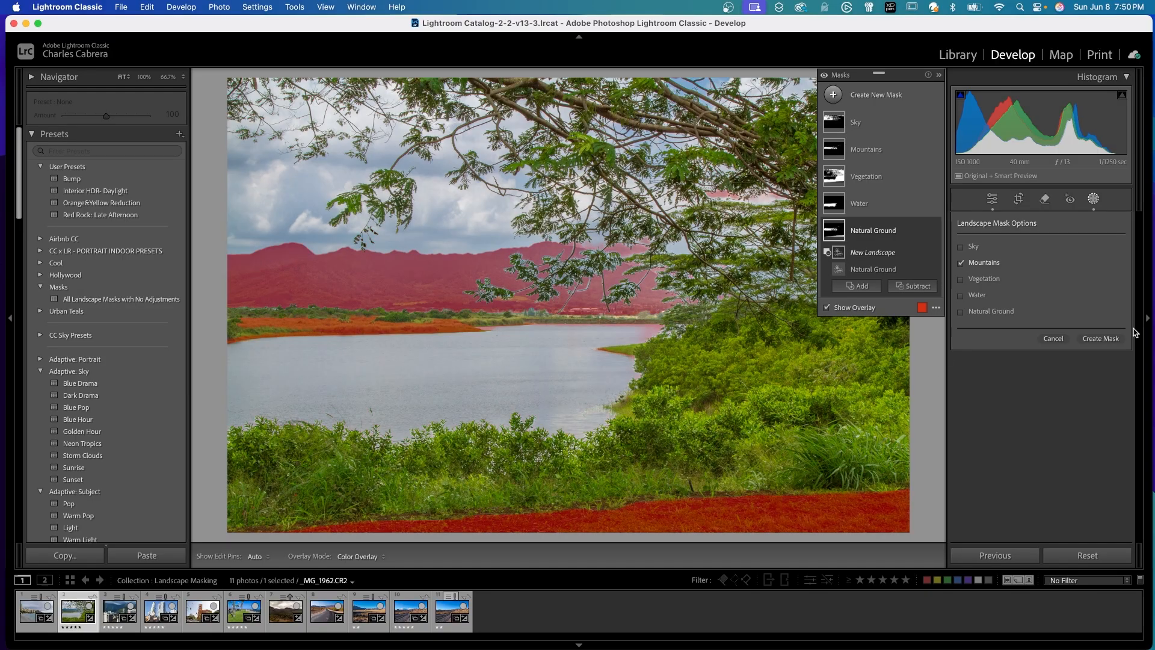
click(1100, 338)
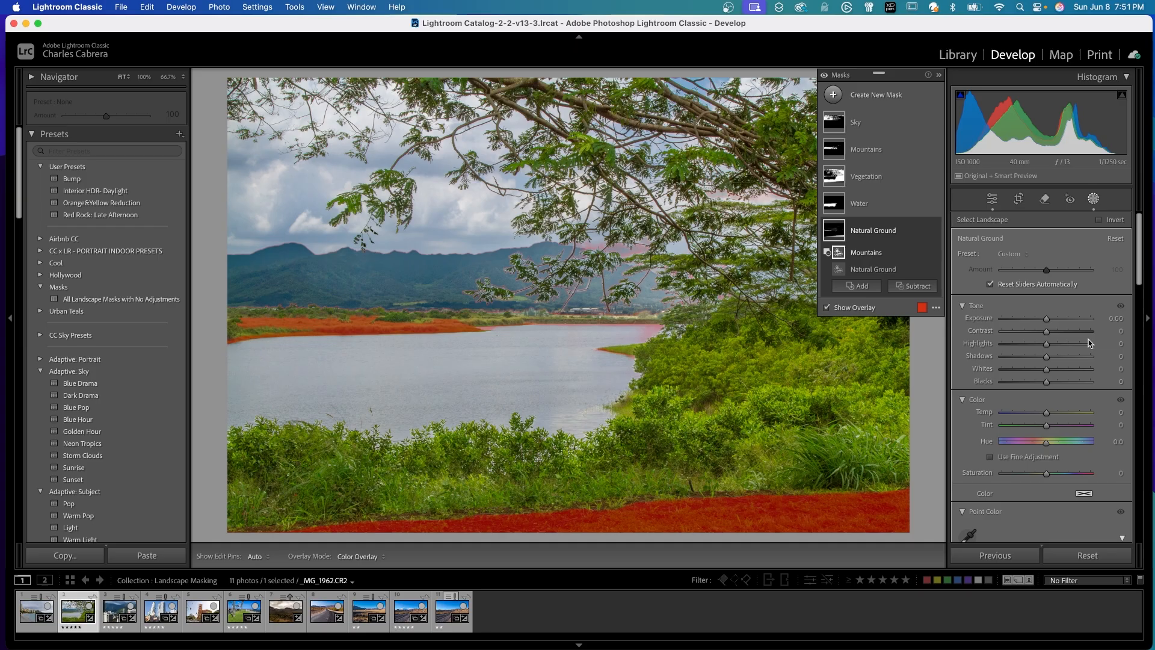
Set the Natural Ground mask's Exposure to 0.37 and toggle all masks to compare the lake photo before and after.
drag(1046, 319, 1051, 322)
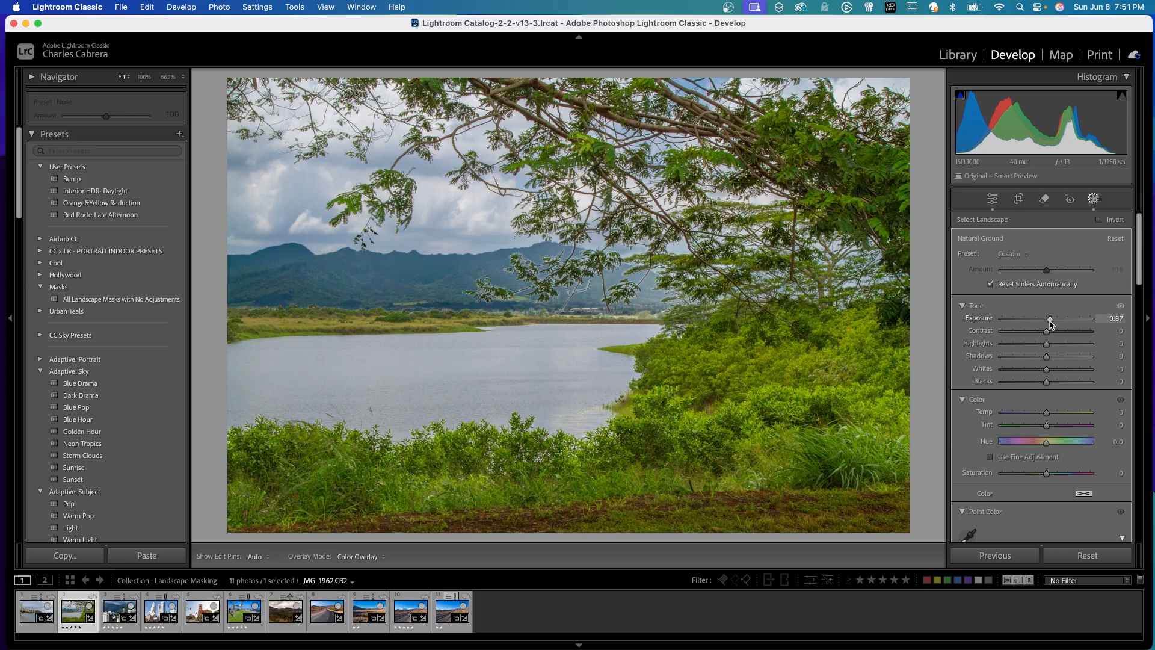
drag(1051, 323, 1051, 323)
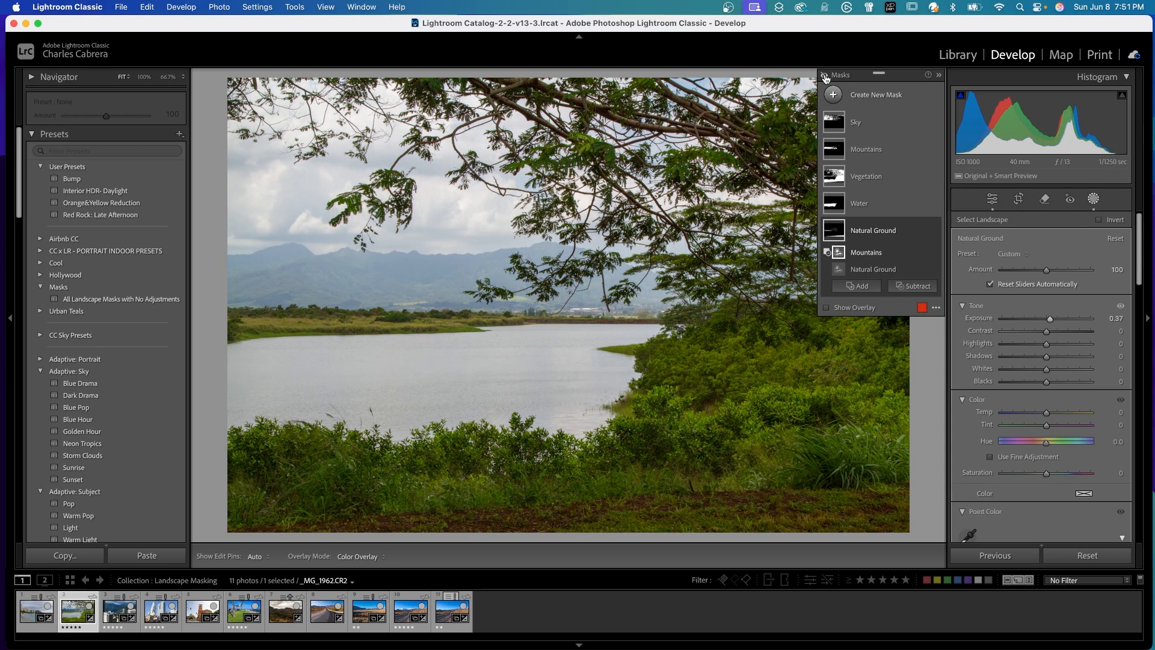
click(824, 76)
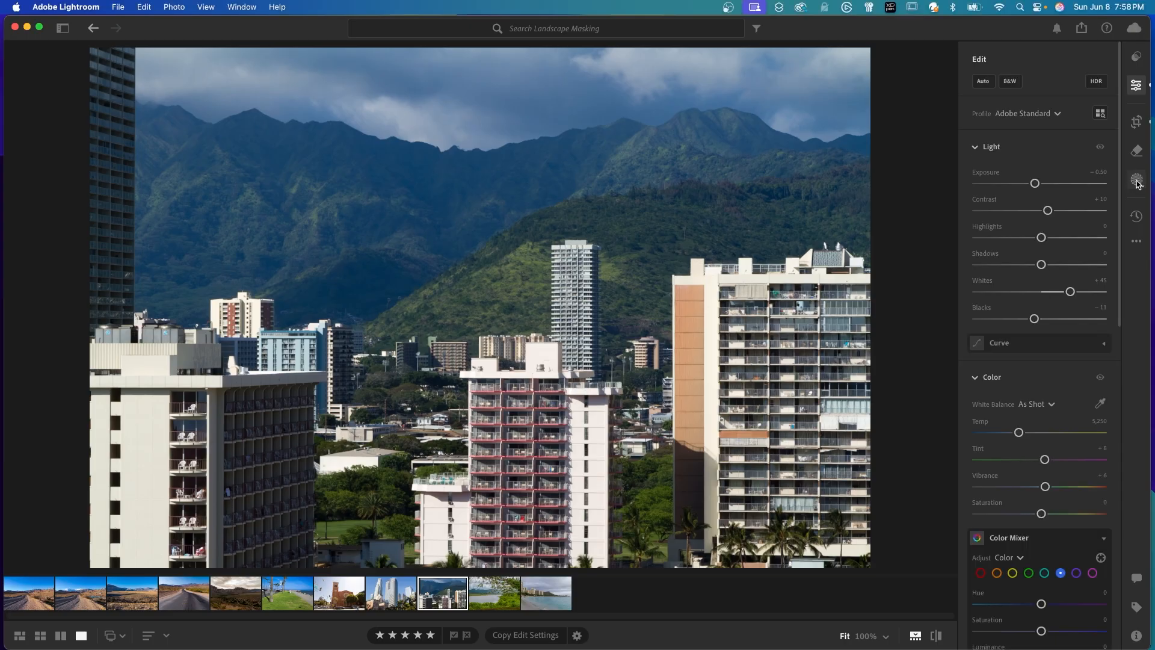
In Adobe Lightroom, create four separate landscape masks on the city high-rise photo: Sky, Mountains, Architecture and Natural Ground.
click(1137, 181)
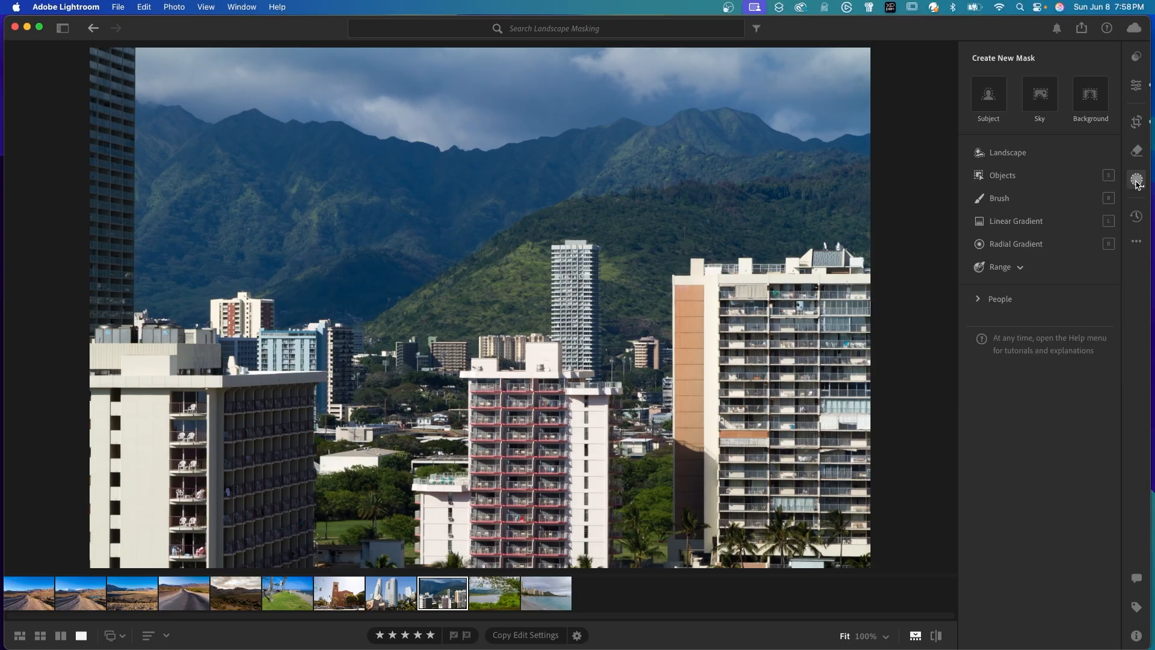
click(1009, 154)
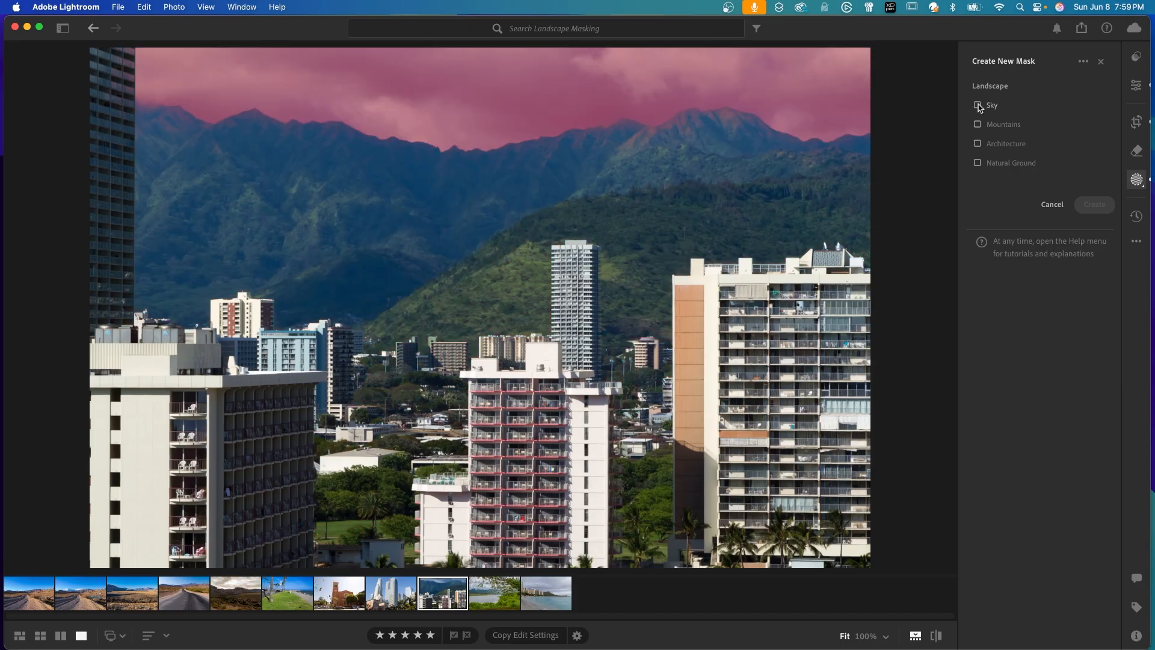
click(978, 105)
click(977, 124)
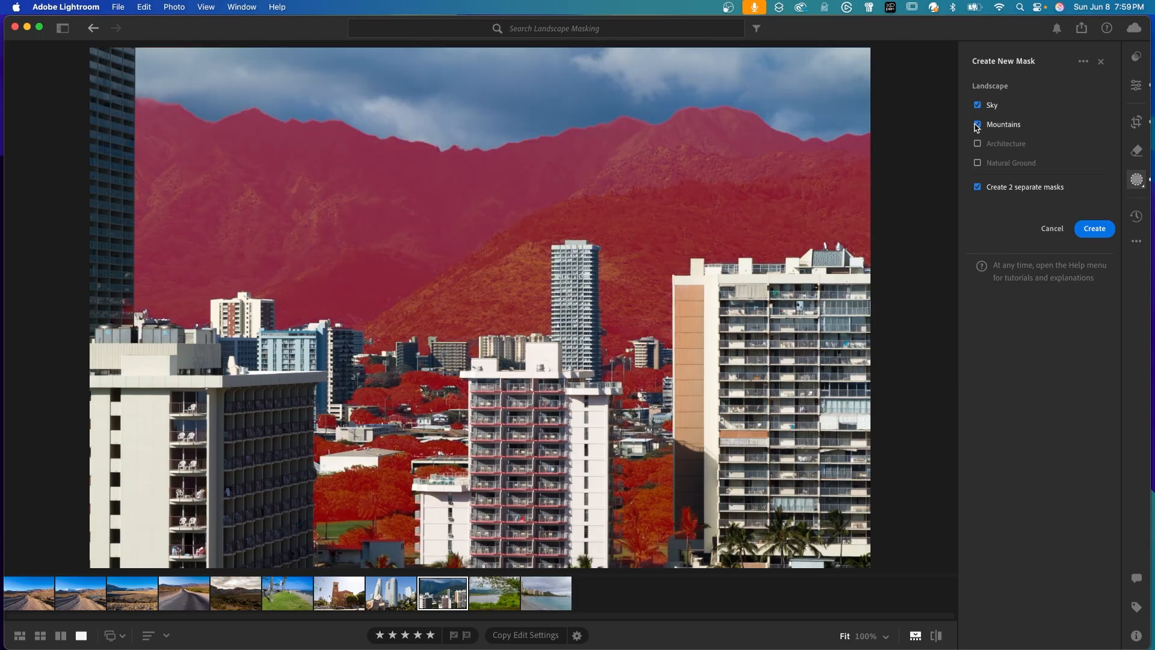
click(978, 143)
click(977, 163)
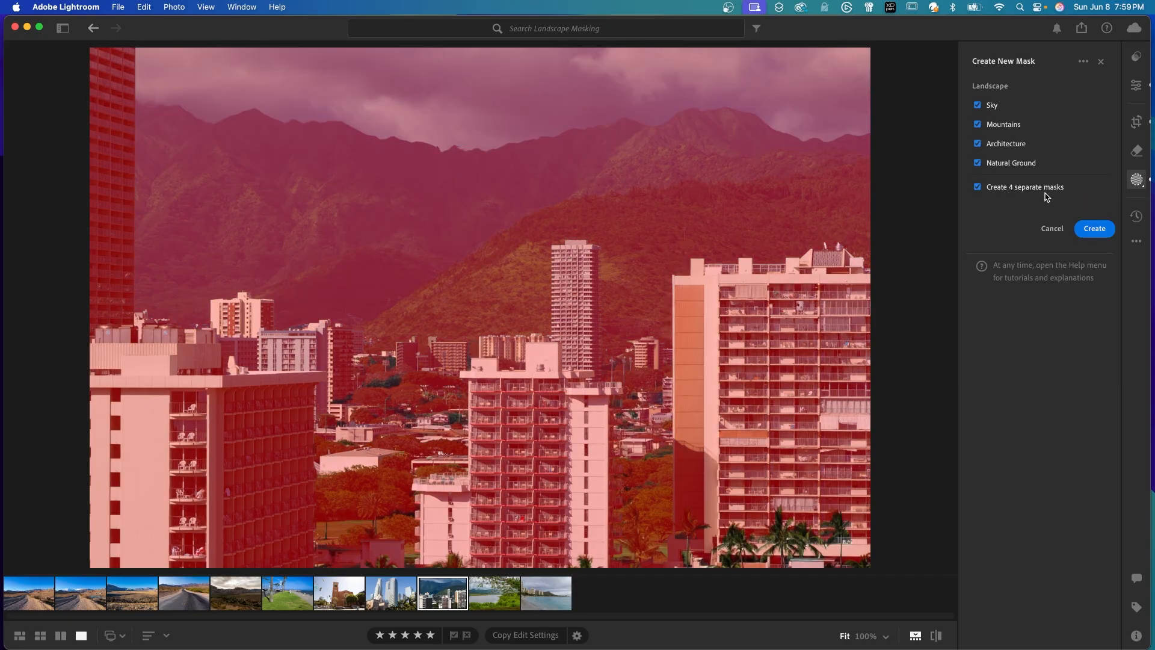
click(1095, 228)
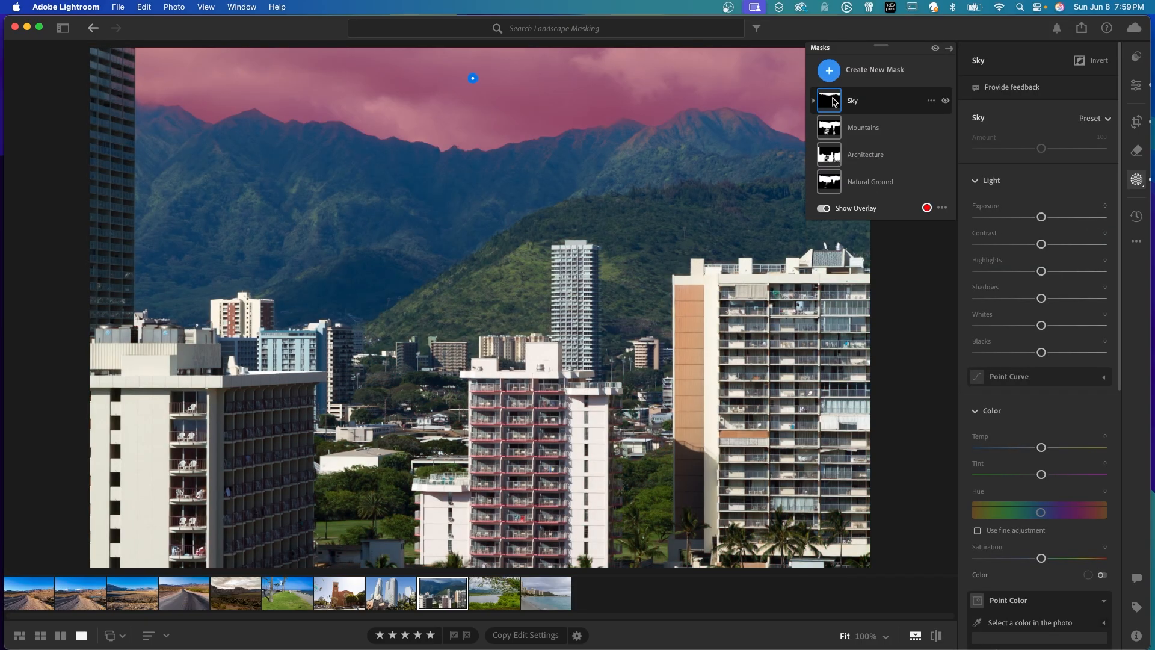
Adjust the Sky mask with Exposure −0.12, Contrast 31, Highlights −3, a slight Dehaze increase and a small negative Hue shift.
drag(1041, 244, 1064, 245)
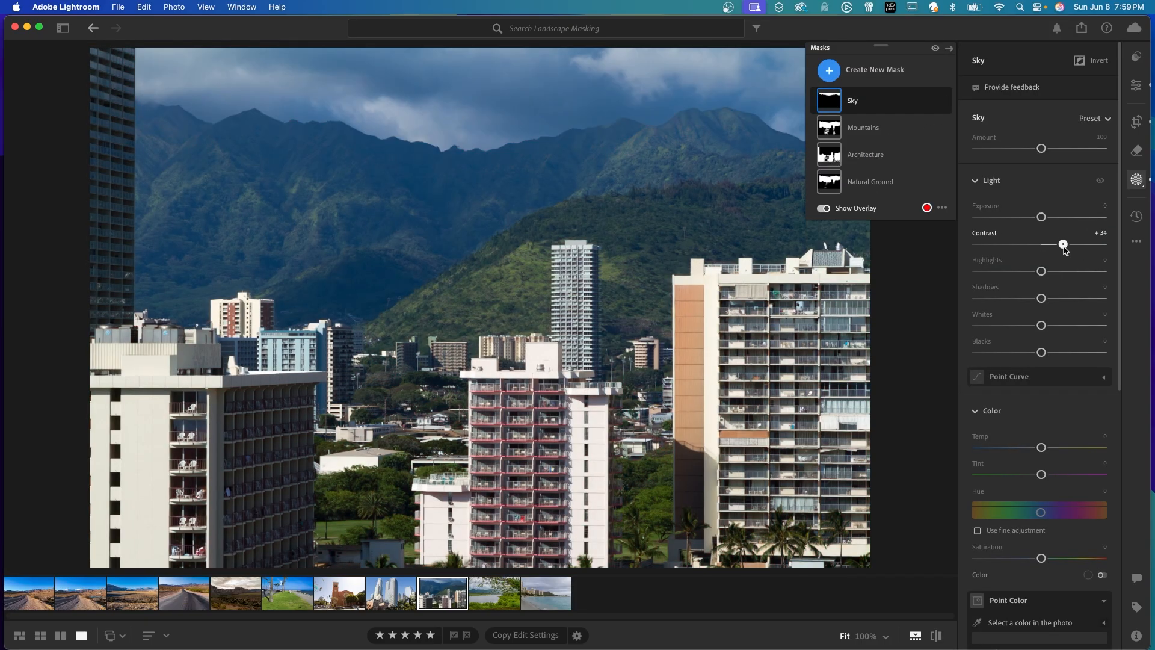
scroll(1041, 361, down, 10)
drag(1042, 462, 1045, 465)
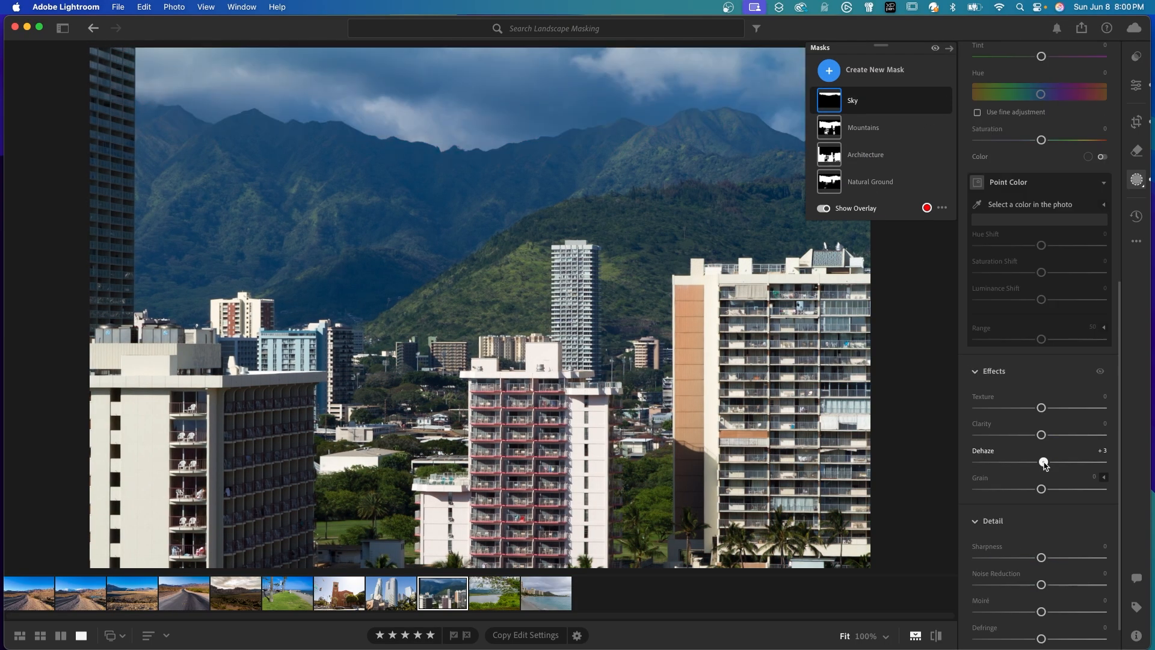
scroll(1045, 465, up, 8)
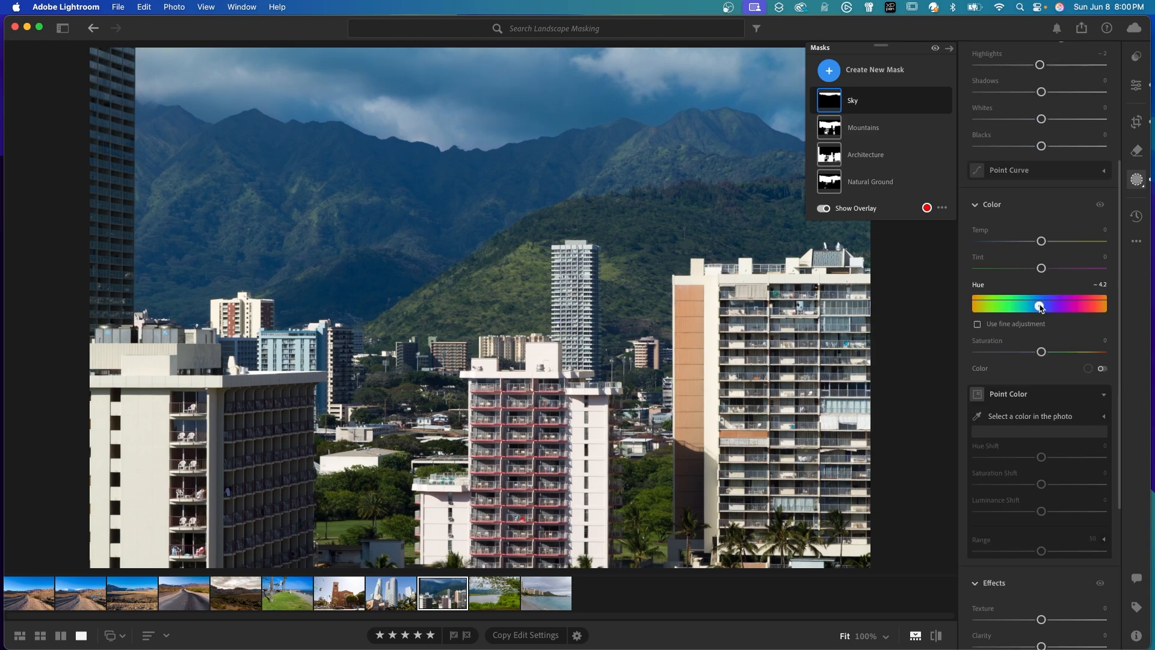
drag(1041, 306, 1042, 307)
scroll(1042, 240, up, 3)
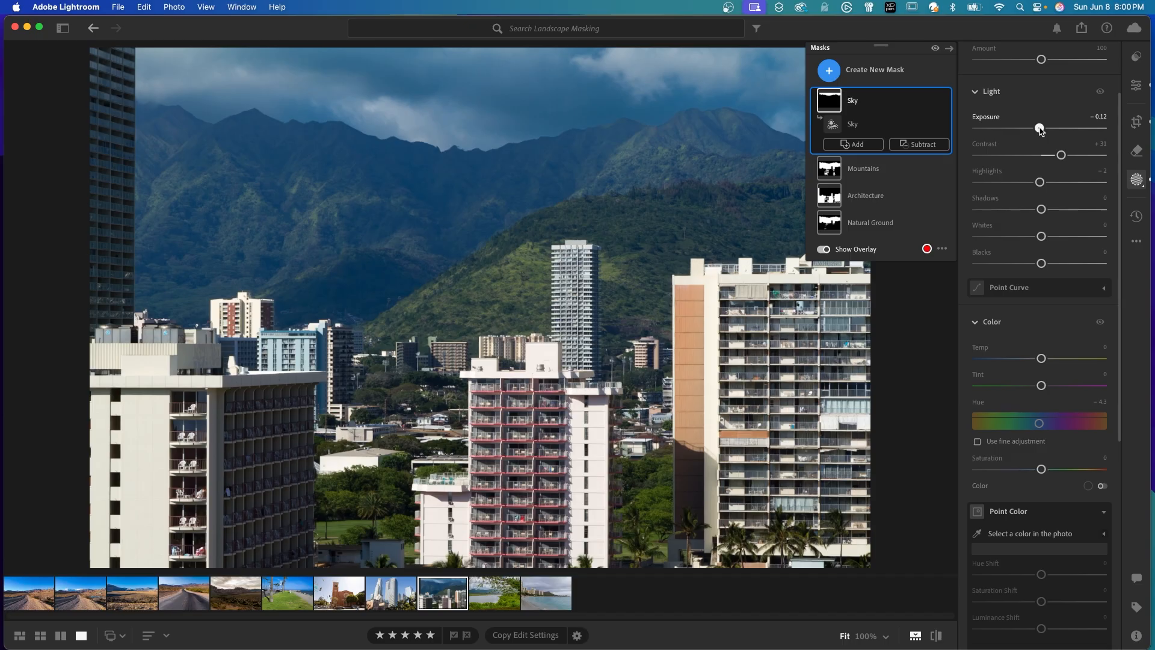
On the Mountains mask, lower Shadows, sample the dark green slope with Point Color at Saturation Shift 7, and set Dehaze to 6.
click(869, 169)
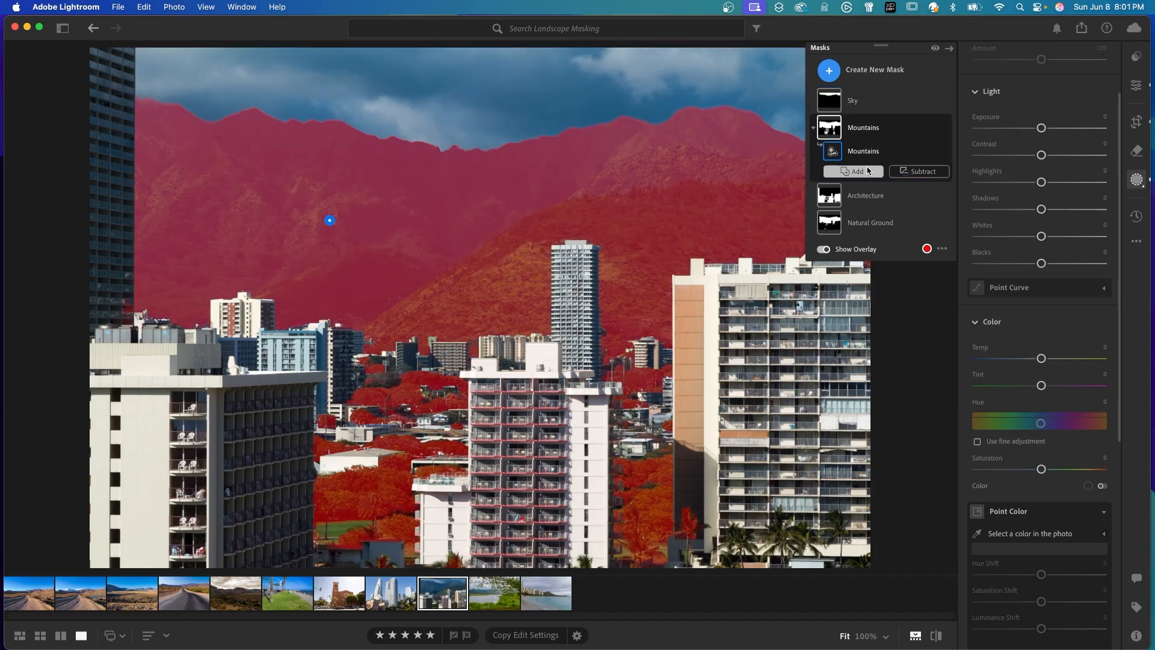
drag(1042, 209, 1029, 212)
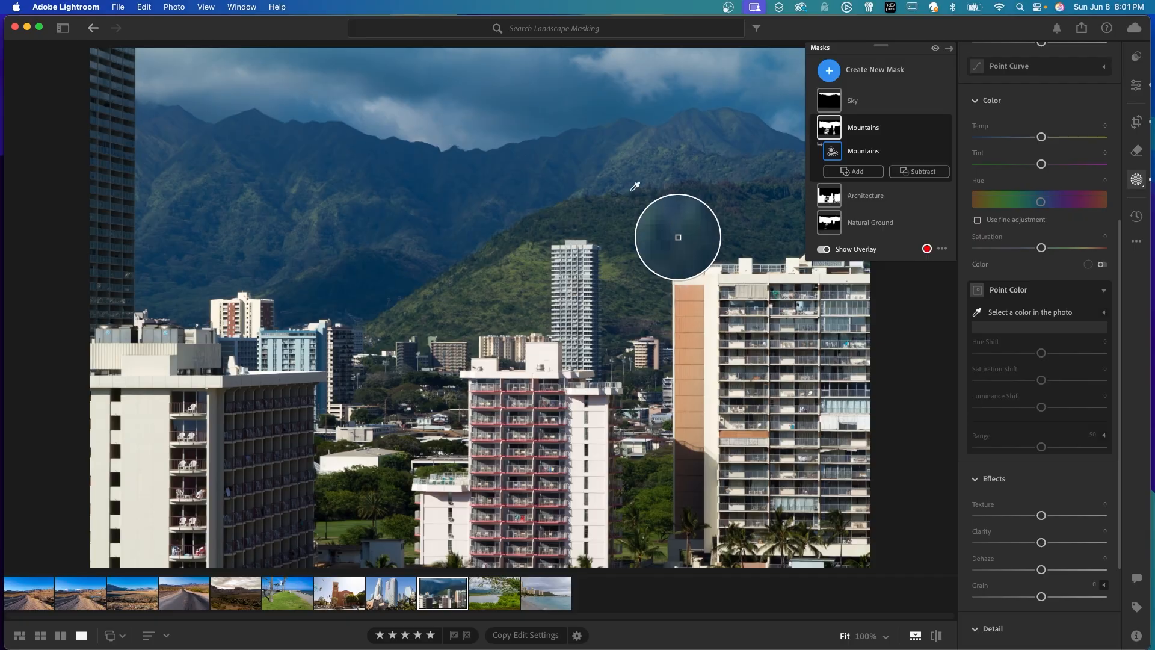
click(612, 209)
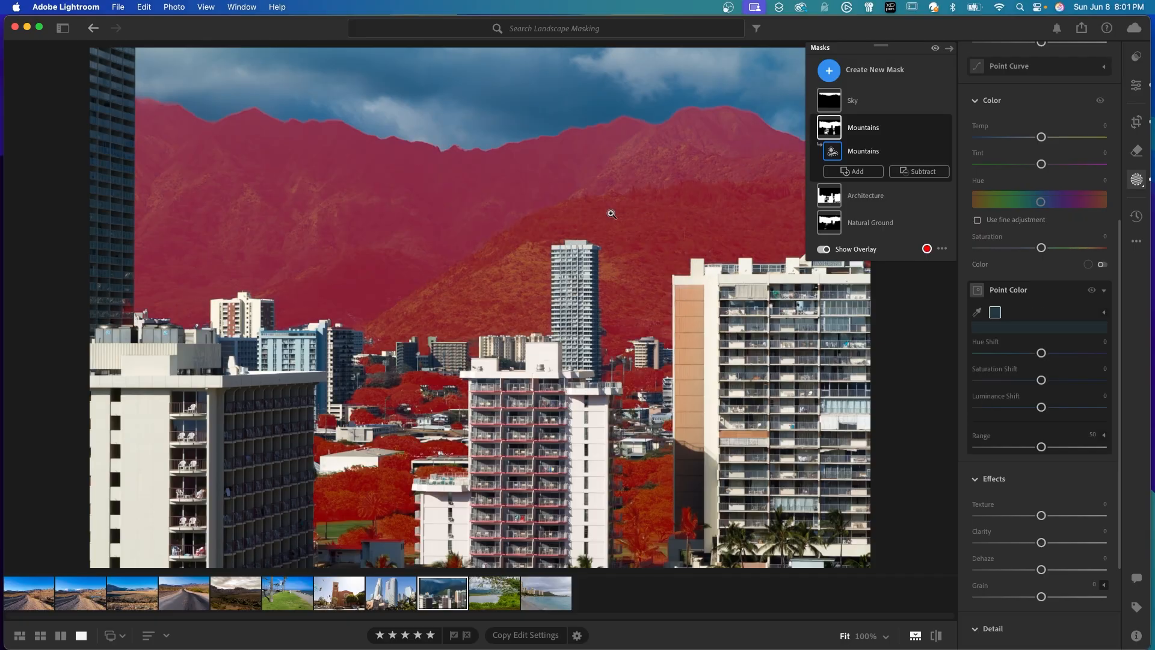
drag(1042, 381, 1048, 385)
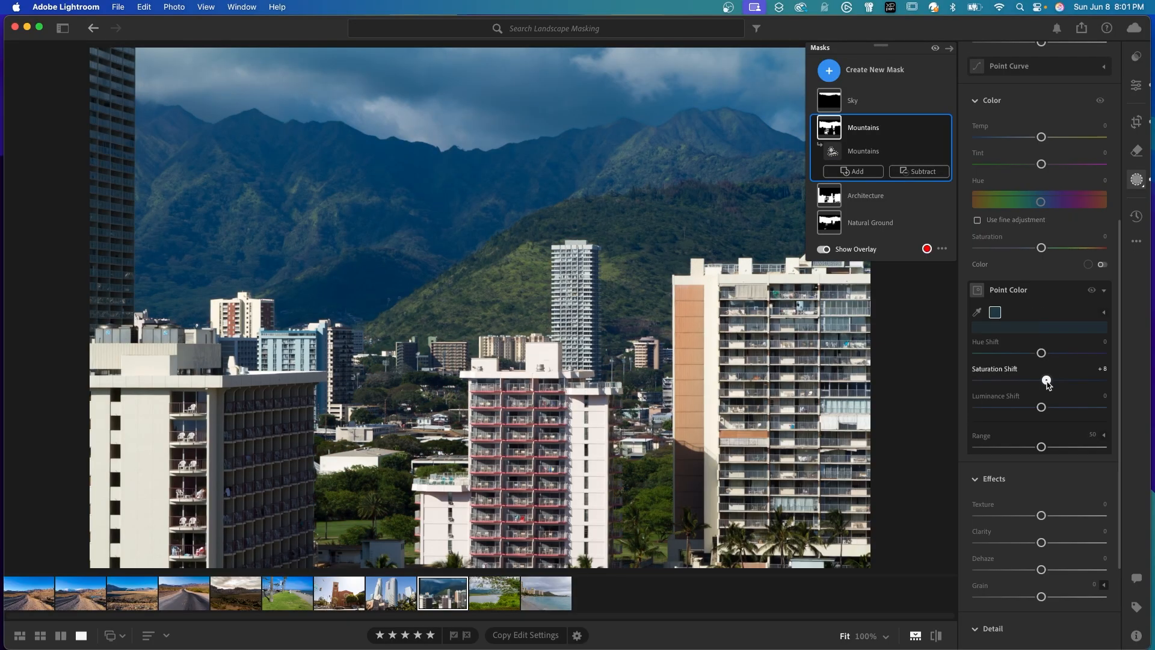
scroll(1044, 421, down, 2)
drag(1041, 449, 1047, 453)
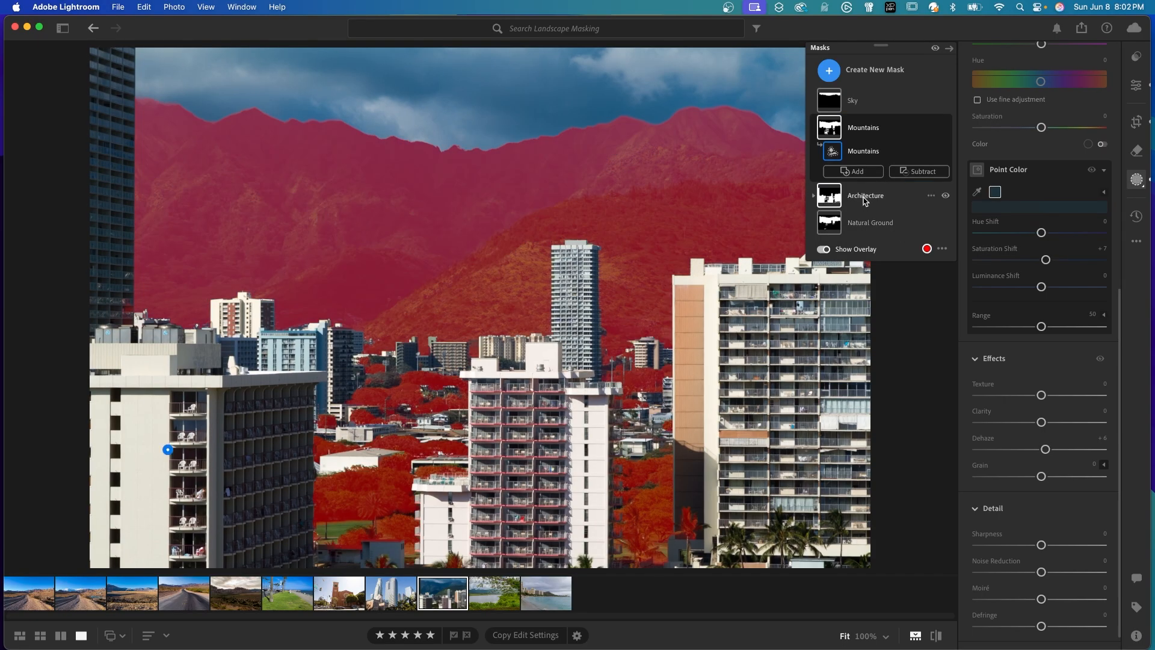
Adjust the Architecture mask with Exposure −0.04, Highlights −7 and slightly raised Clarity.
click(864, 198)
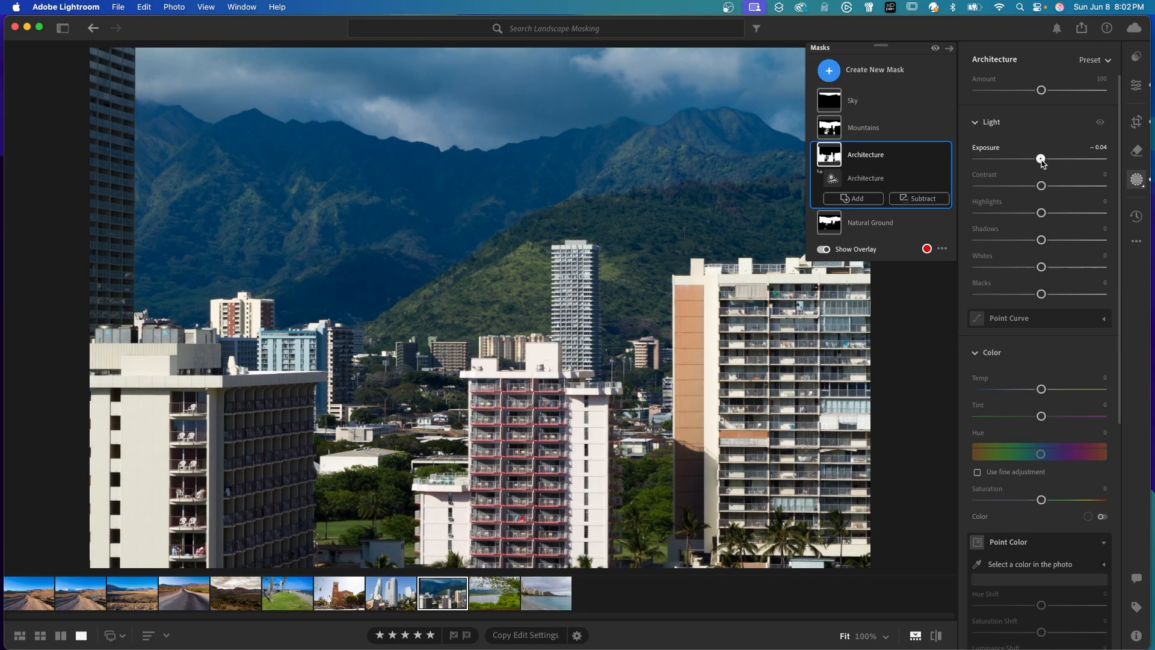
scroll(1123, 558, down, 5)
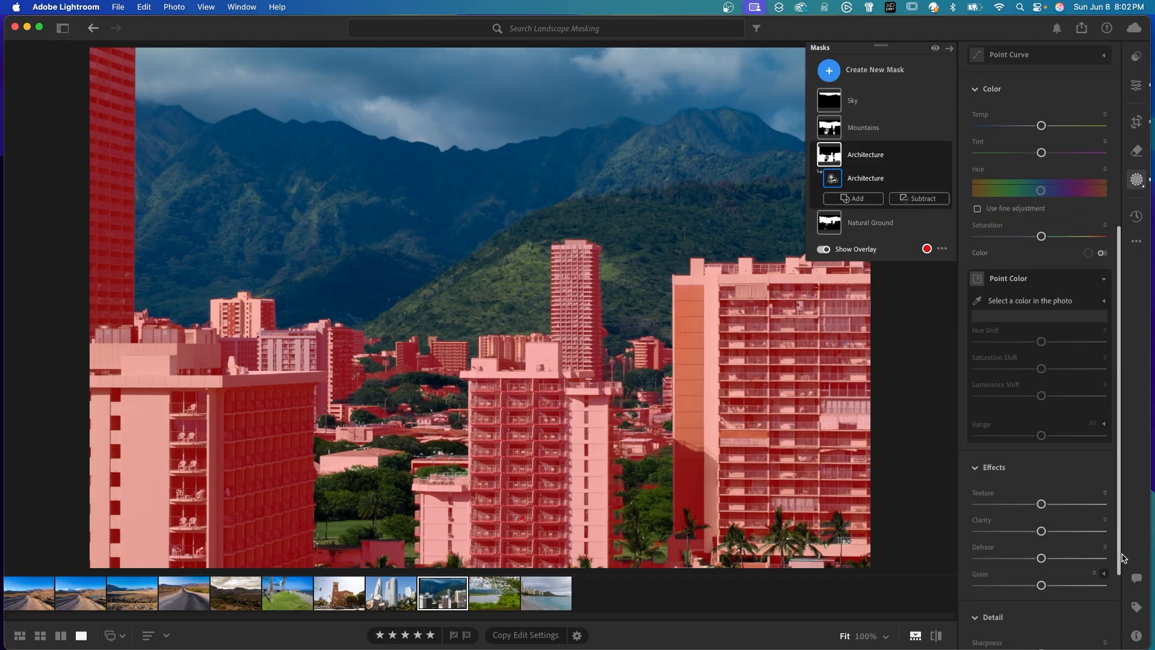
scroll(1122, 557, down, 3)
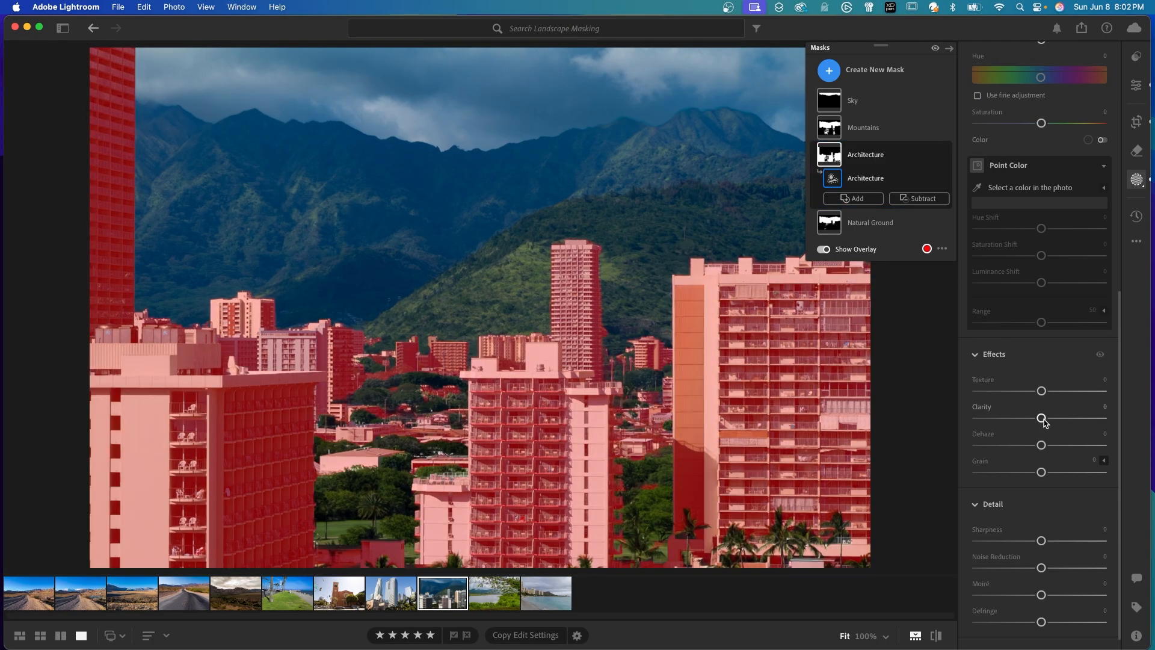
drag(1043, 419, 1052, 418)
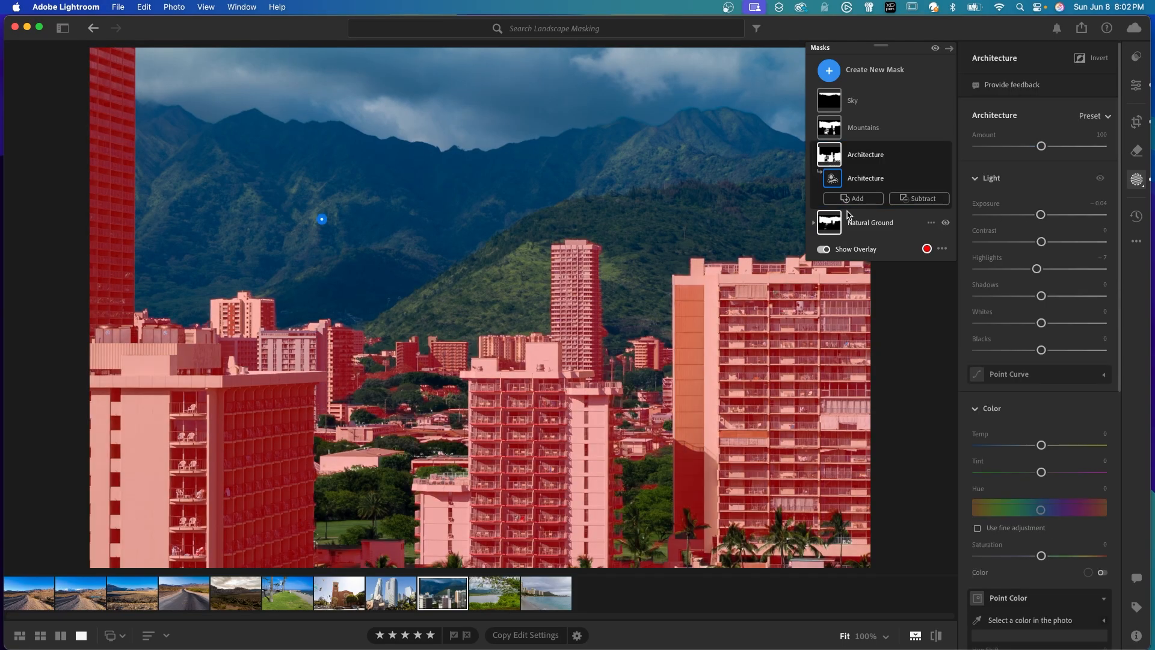
Subtract the Mountains landscape selection from the city photo's Natural Ground mask and toggle all masks to compare before and after.
click(853, 228)
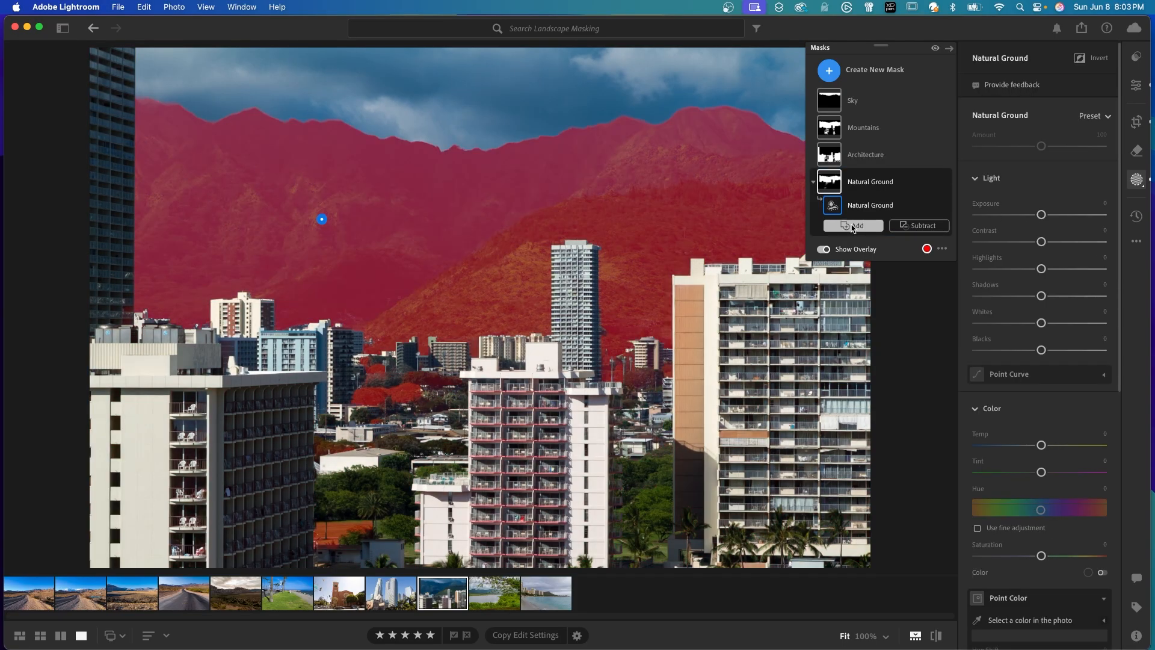
click(924, 227)
click(938, 340)
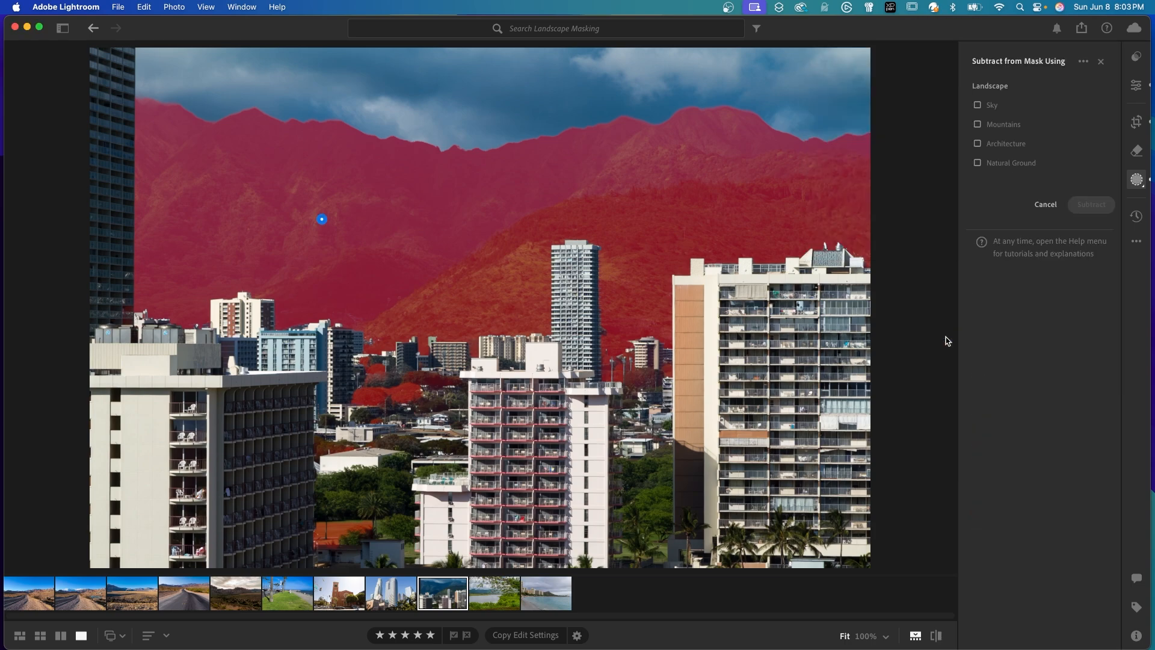
click(977, 124)
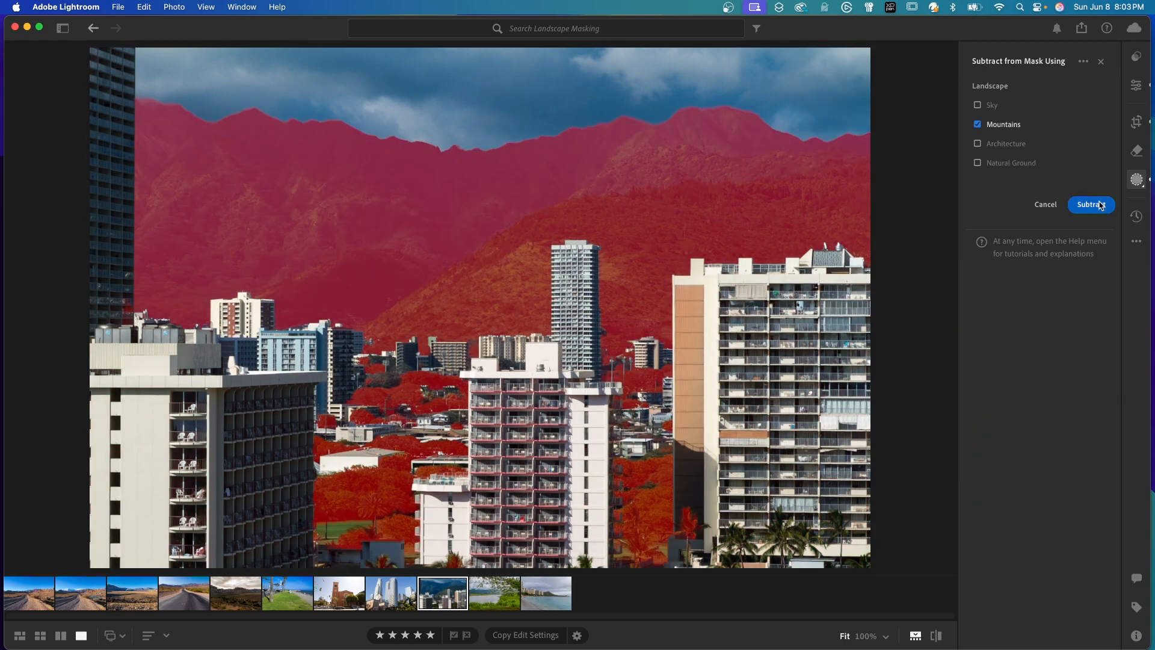
click(1091, 204)
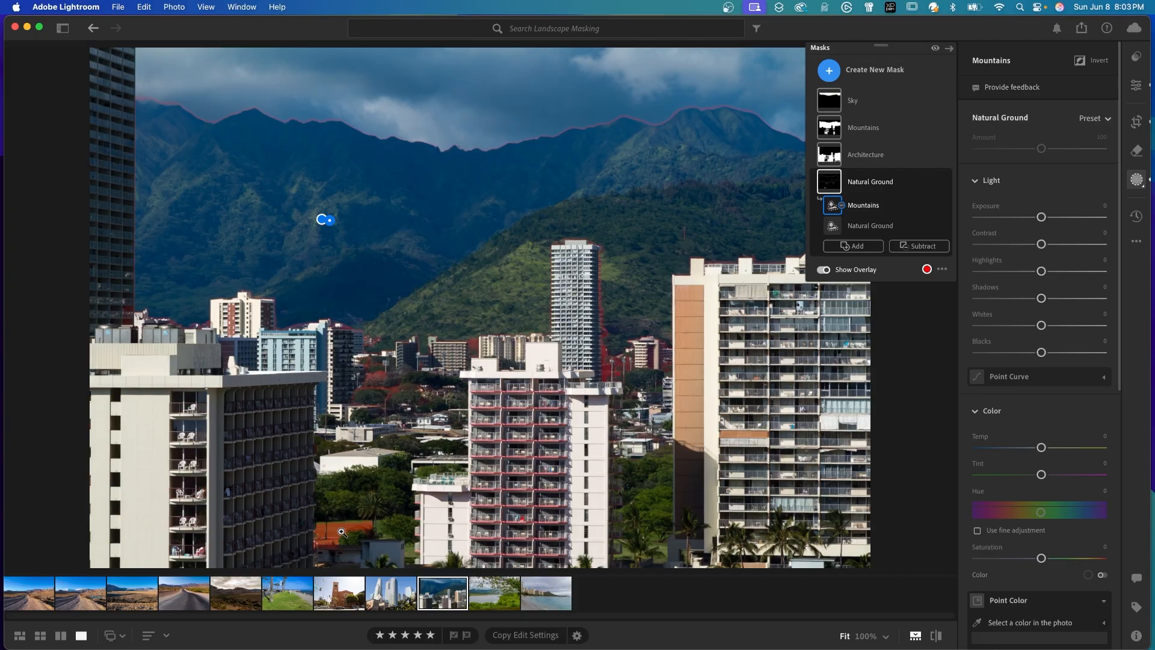
click(935, 48)
click(936, 48)
Subtract the stray areas around the distant trees from the Natural Ground mask using a brush of size 4 and Flow 84.
click(925, 246)
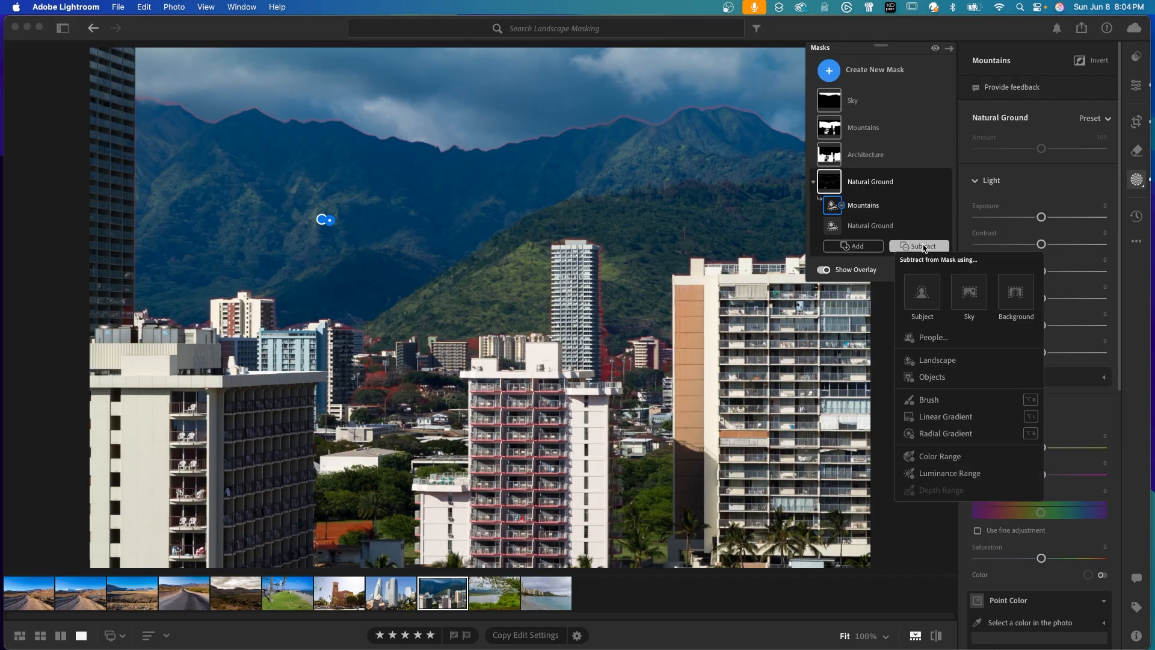
click(926, 400)
scroll(402, 308, down, 10)
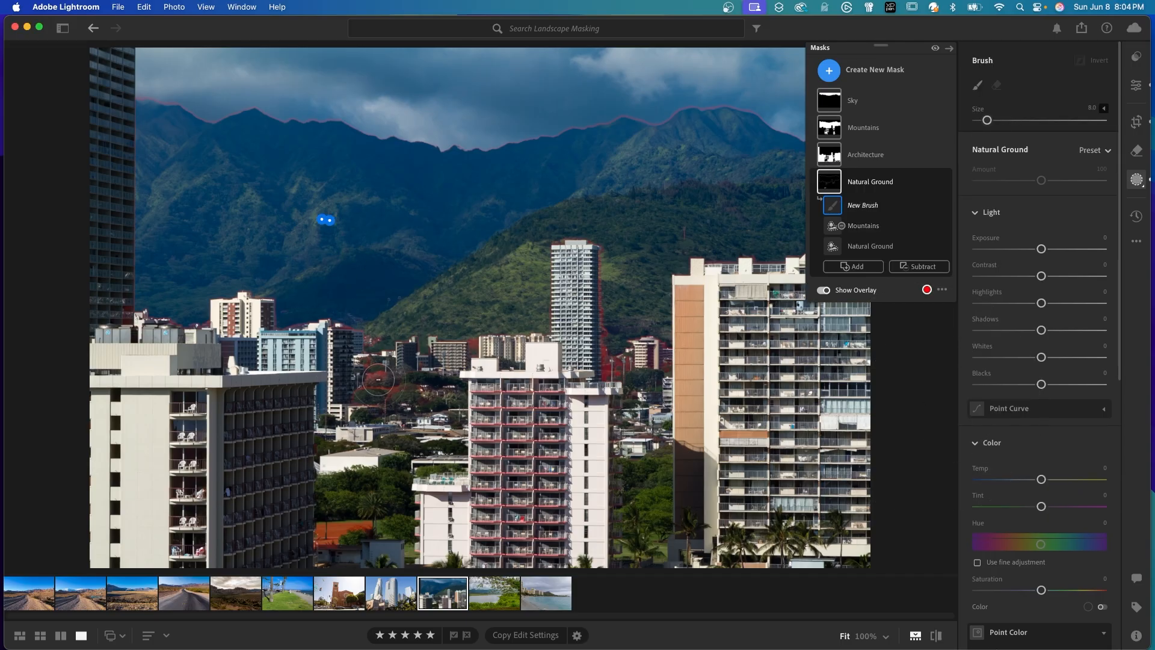
drag(379, 377, 376, 377)
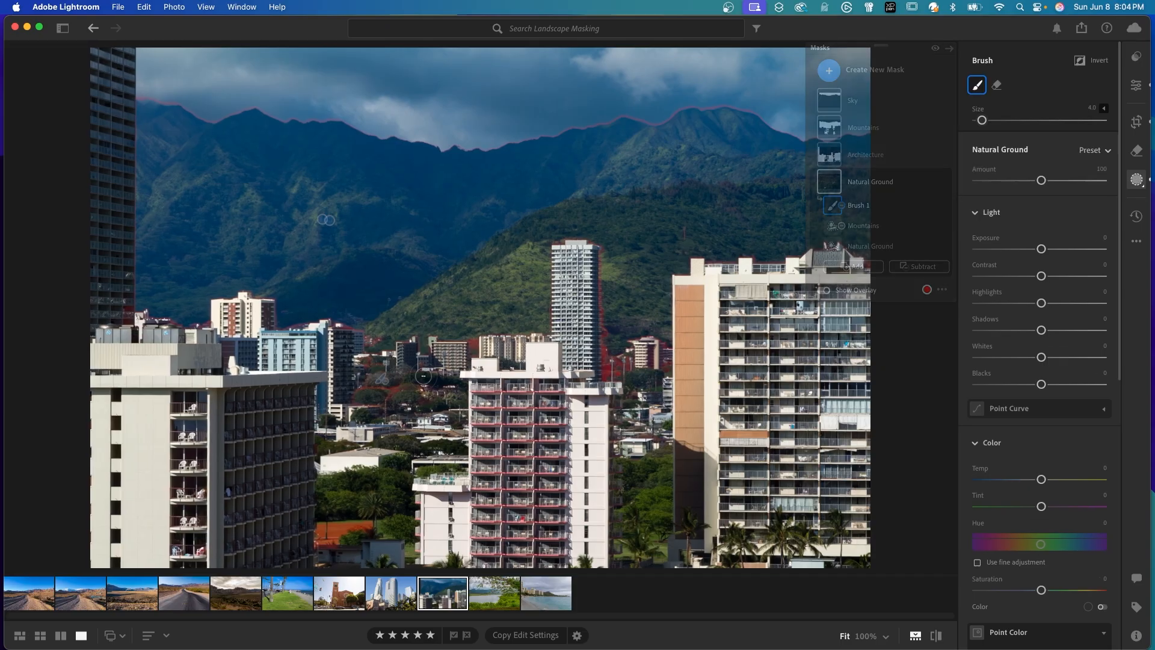
drag(1086, 175, 1084, 176)
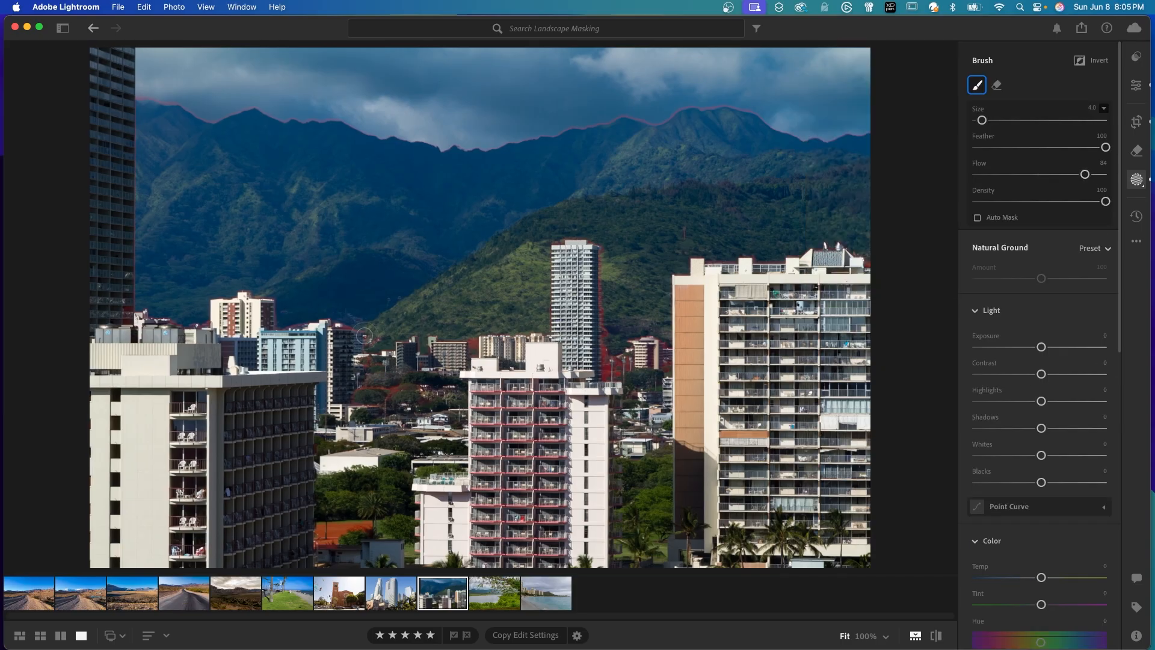
mouse_move(363, 388)
mouse_down()
mouse_move(406, 389)
mouse_move(363, 397)
mouse_move(369, 383)
mouse_up()
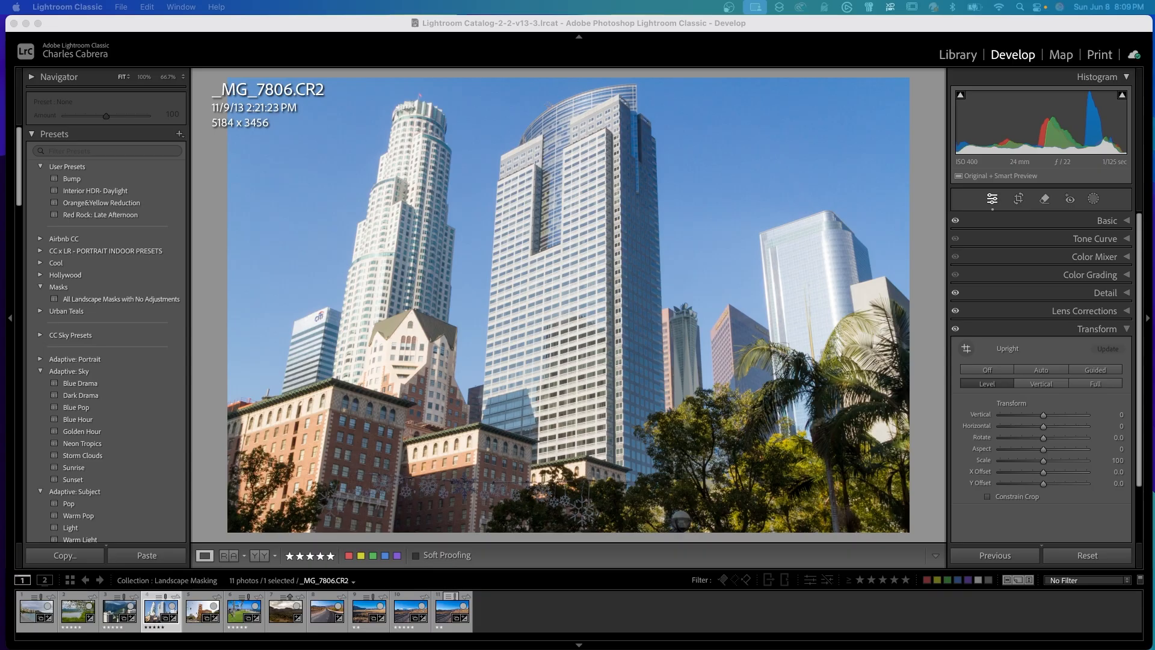
Create three separate landscape masks for Sky, Architecture and Vegetation on the skyscraper photo.
click(1094, 198)
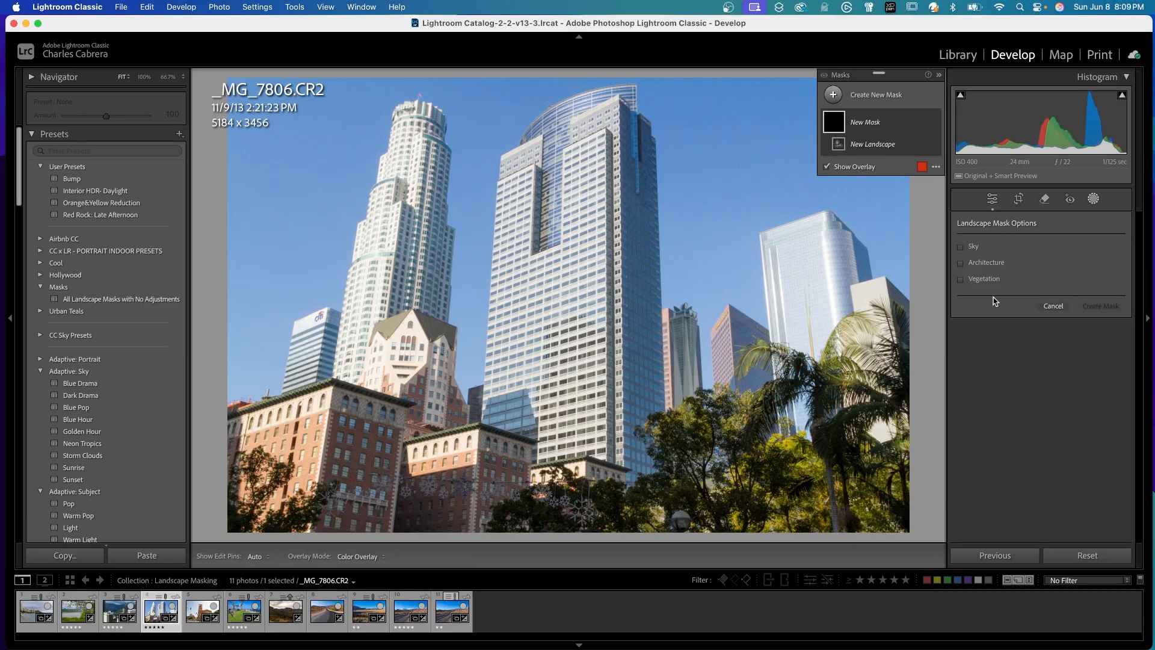
click(961, 247)
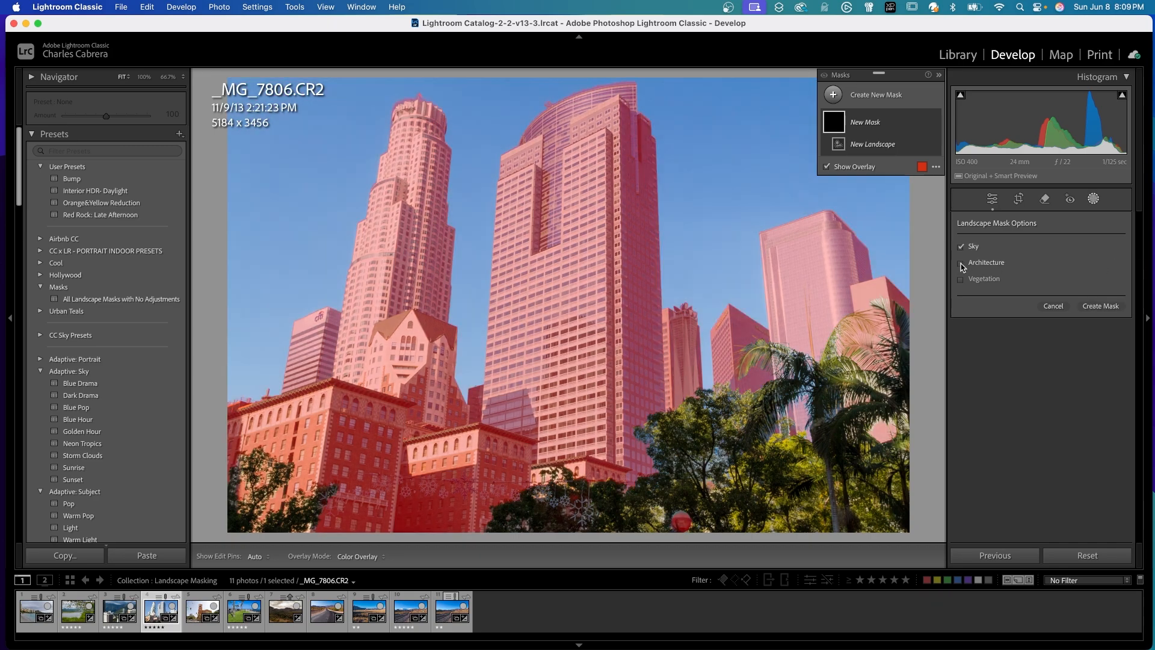
click(961, 263)
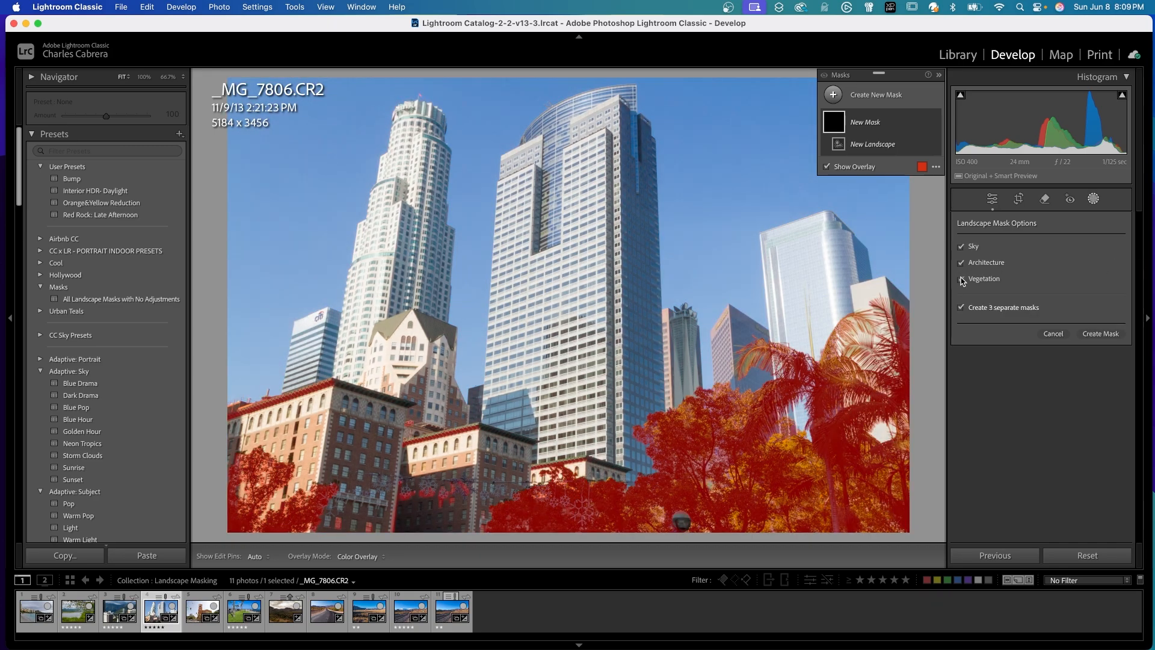
click(962, 279)
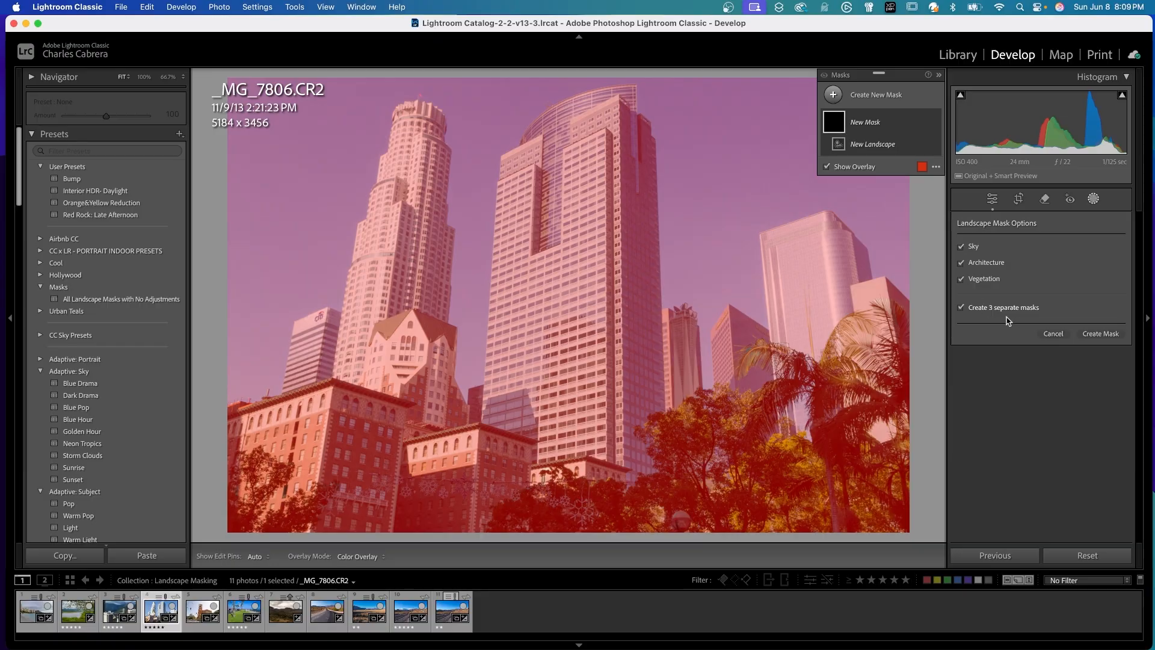
click(1100, 334)
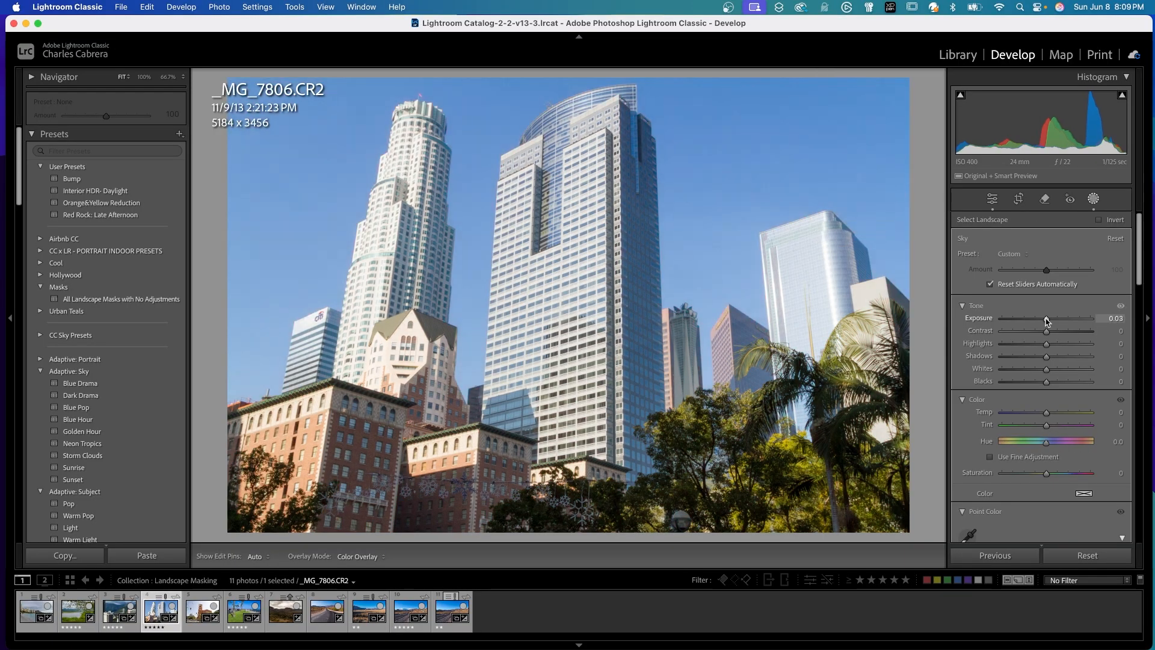
Set the Sky mask to Exposure −0.51 and Saturation 40, and the Architecture mask to Texture 33 and Clarity 22.
drag(1046, 474, 1066, 481)
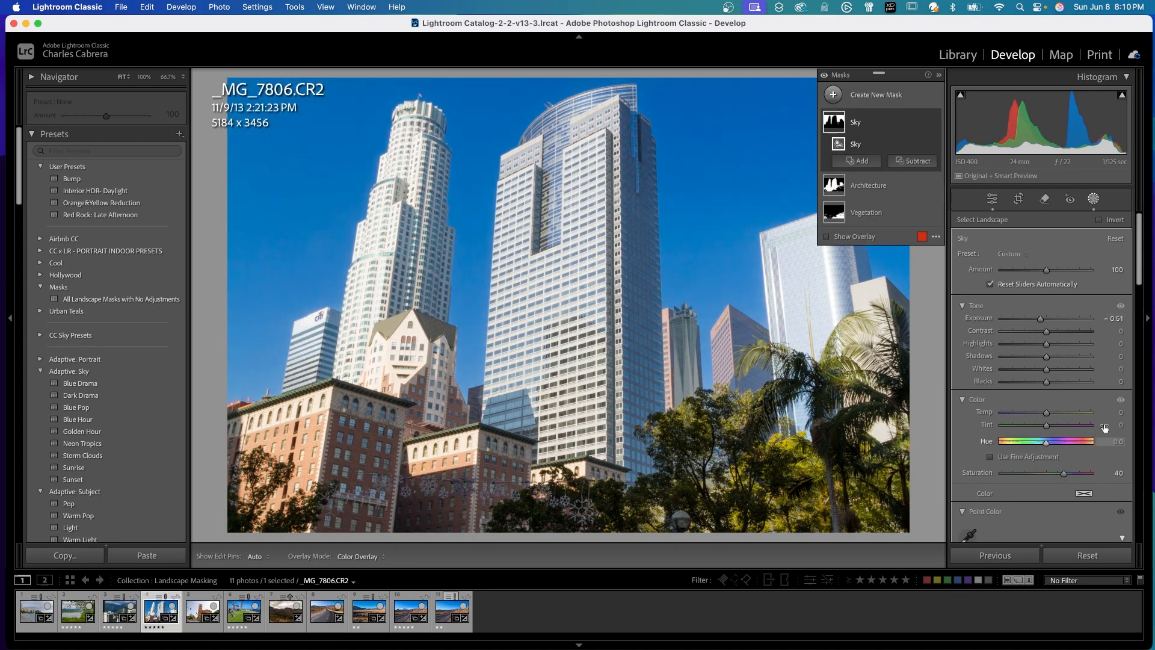
click(873, 149)
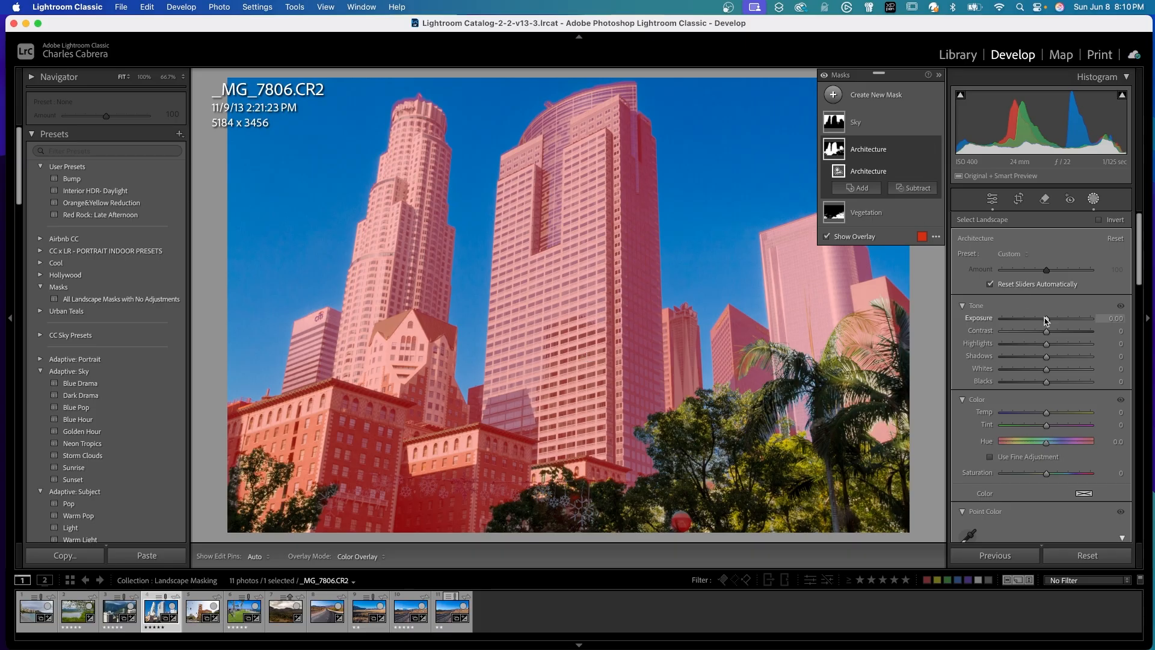
drag(1047, 321, 1057, 358)
scroll(1053, 337, down, 5)
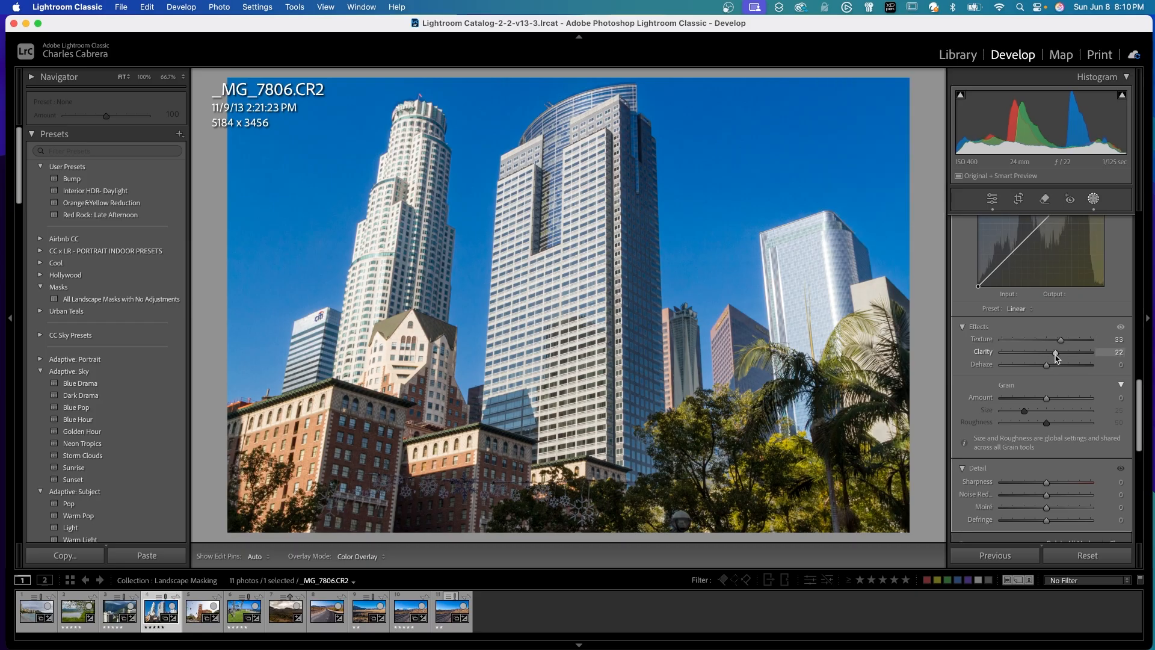
Subtract the stray patches on the brick buildings from the Vegetation mask using a small brush with Flow 87.
click(878, 217)
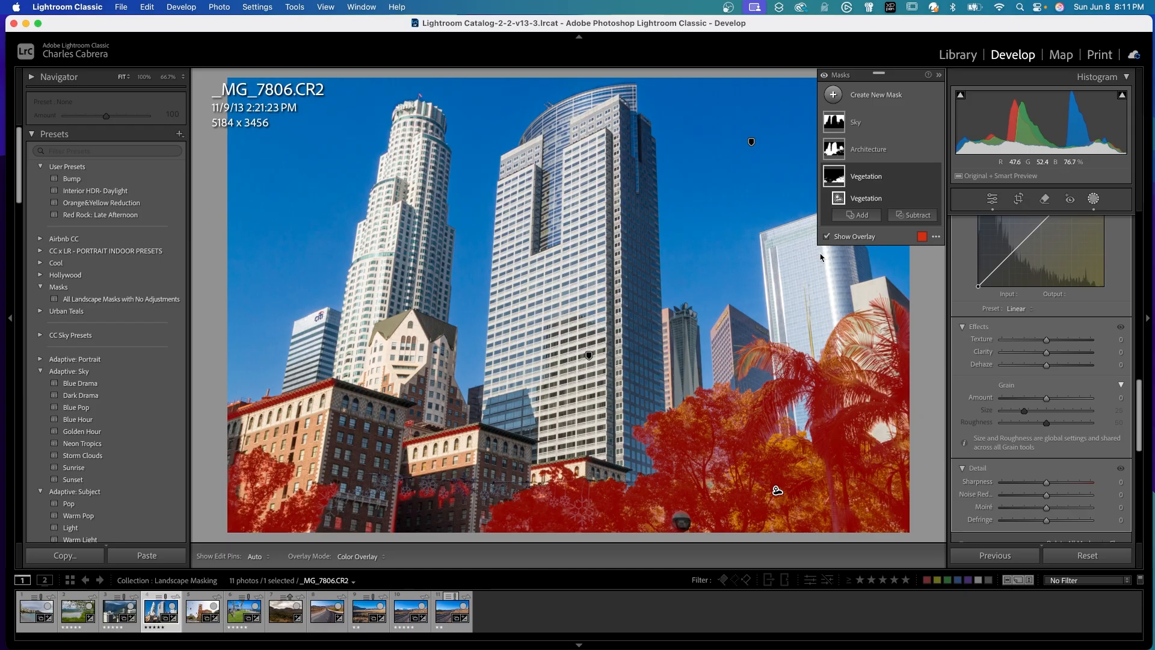
click(914, 223)
click(925, 339)
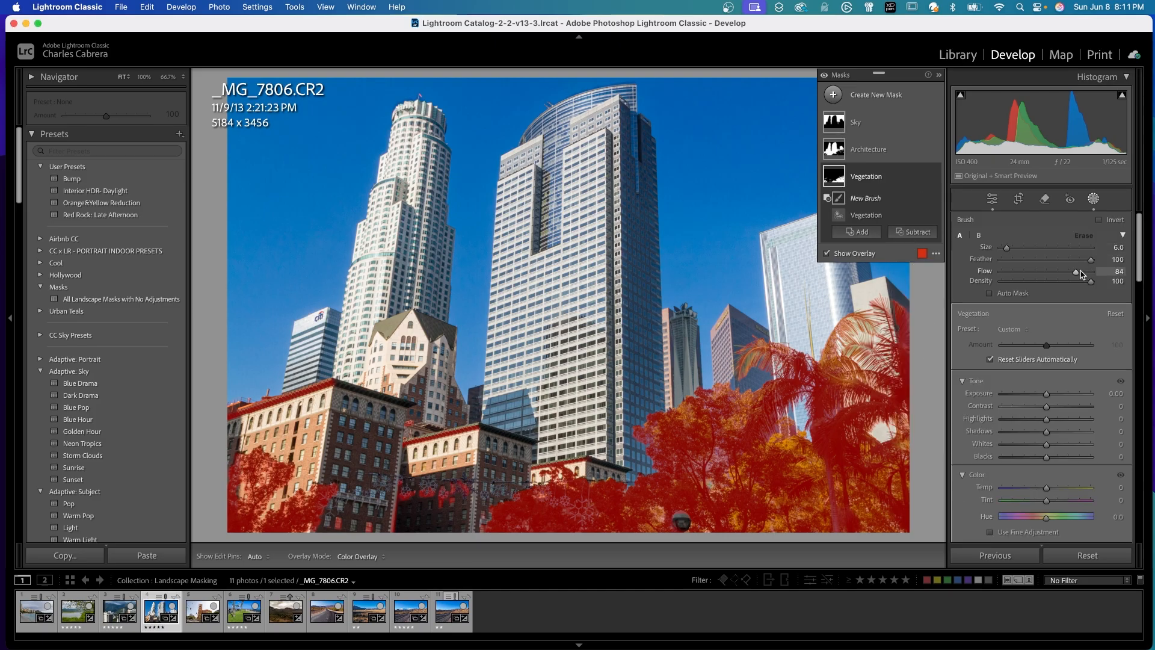
drag(1077, 274, 1081, 274)
key(h)
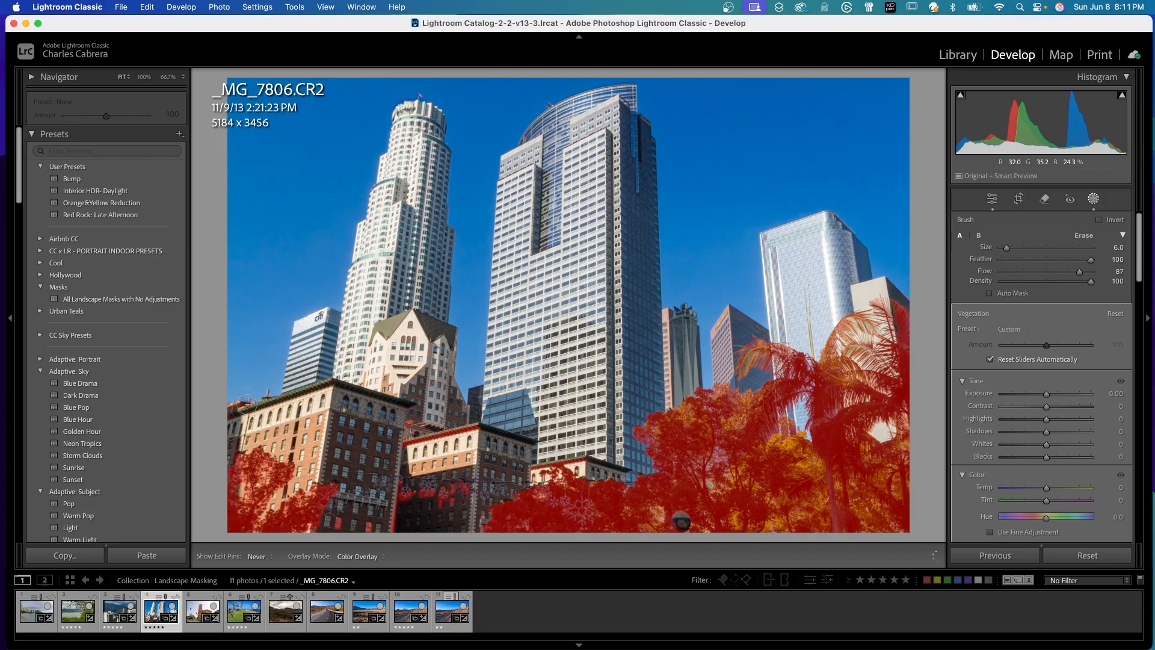
key(h)
key(h)
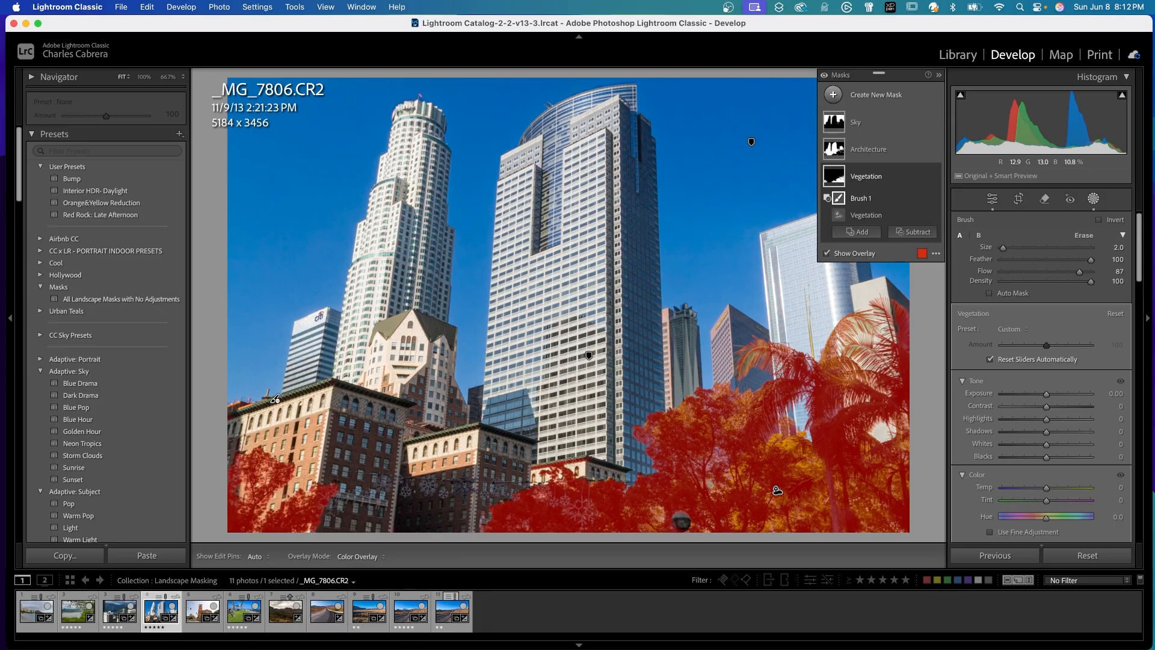
key(h)
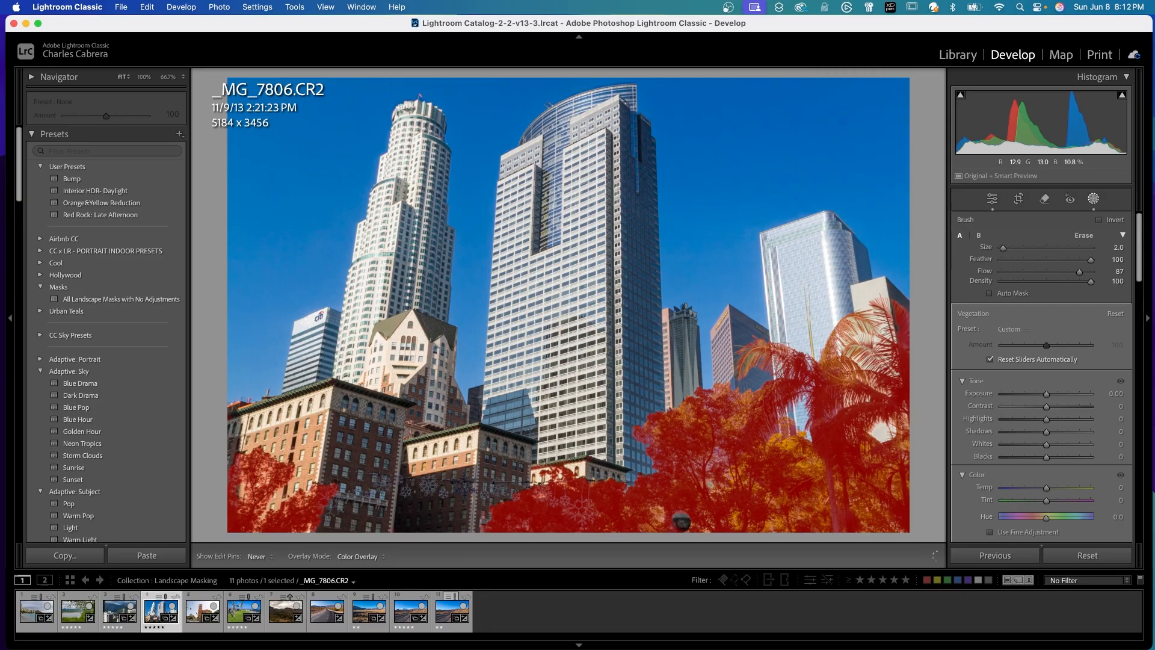
key(h)
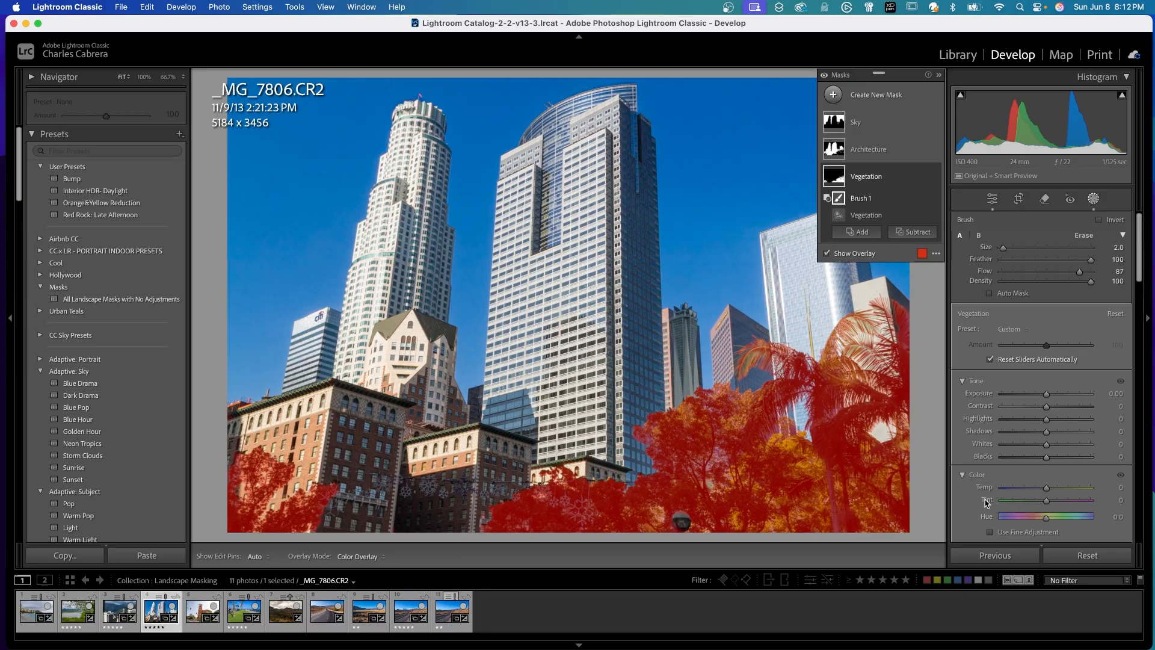
Set the Vegetation mask to Exposure 0.49 and Shadows 21, sample the yellow foliage with Point Color at Saturation Shift 35, and compare with all masks off.
drag(1046, 393, 1058, 435)
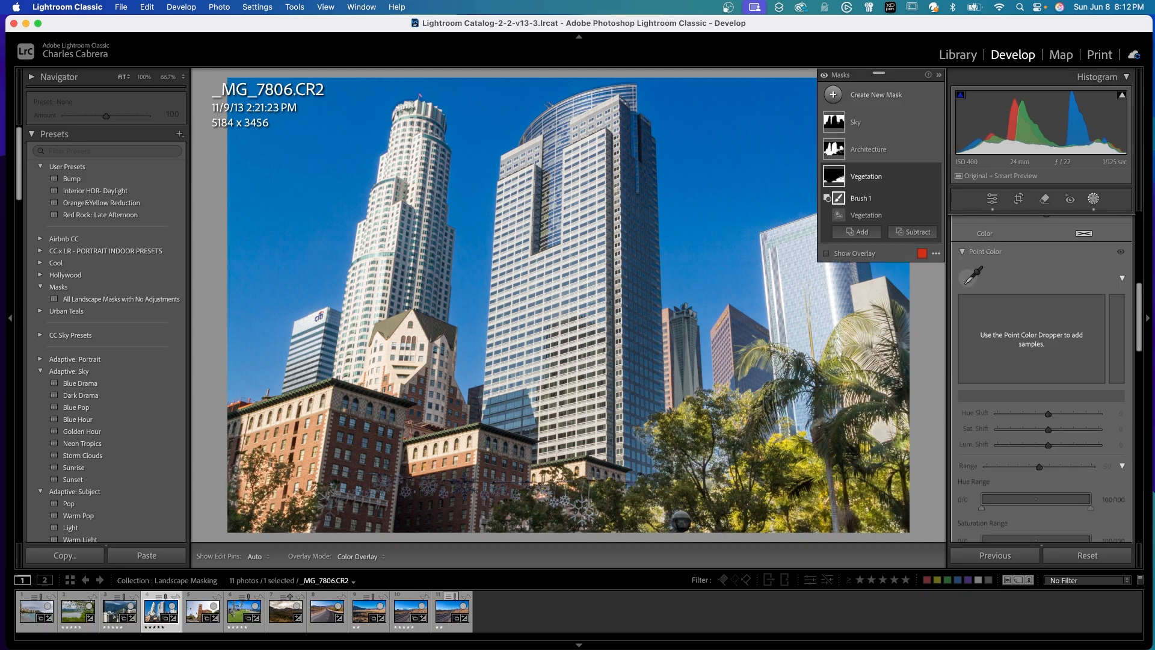
click(969, 278)
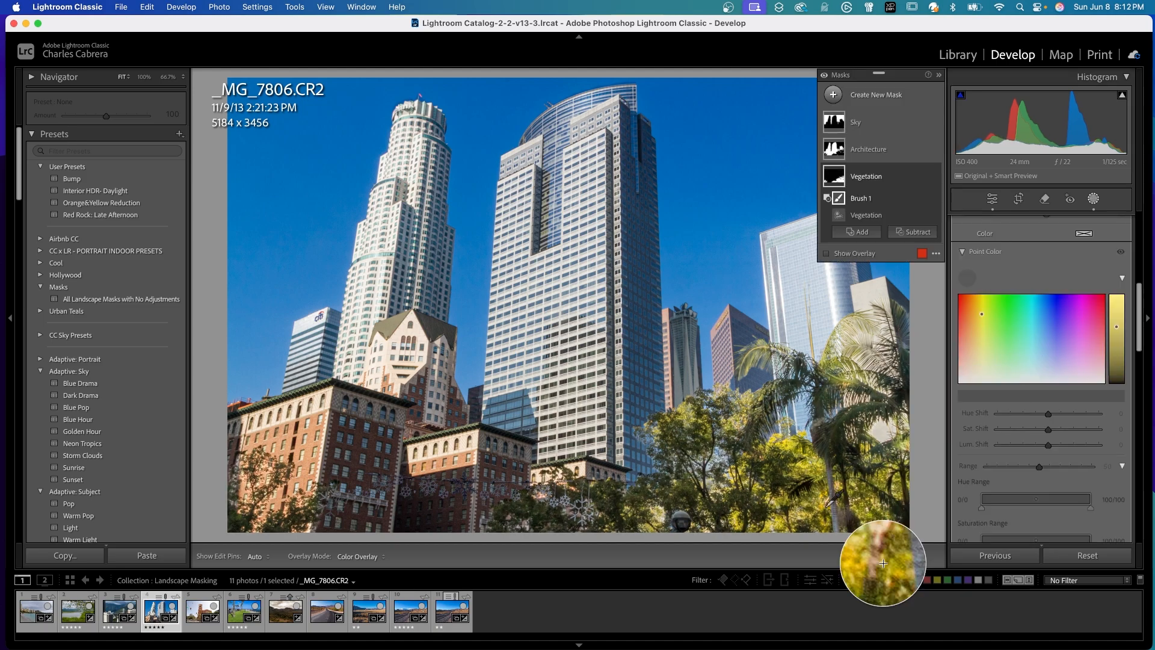
click(821, 478)
drag(1048, 429, 1067, 431)
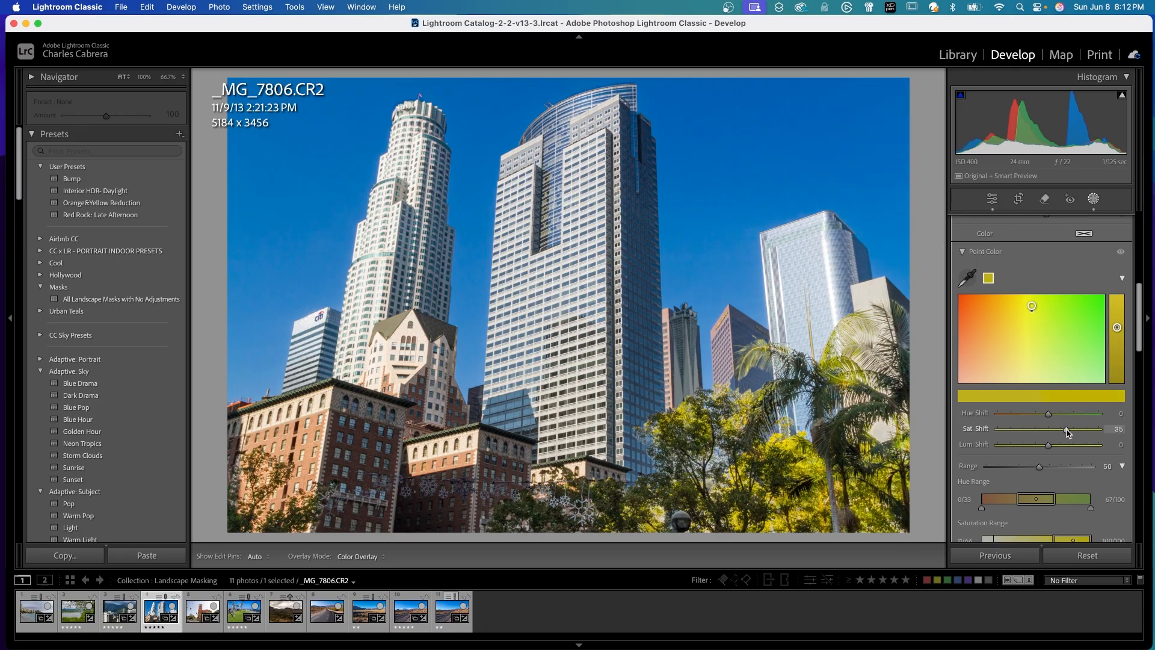
click(823, 76)
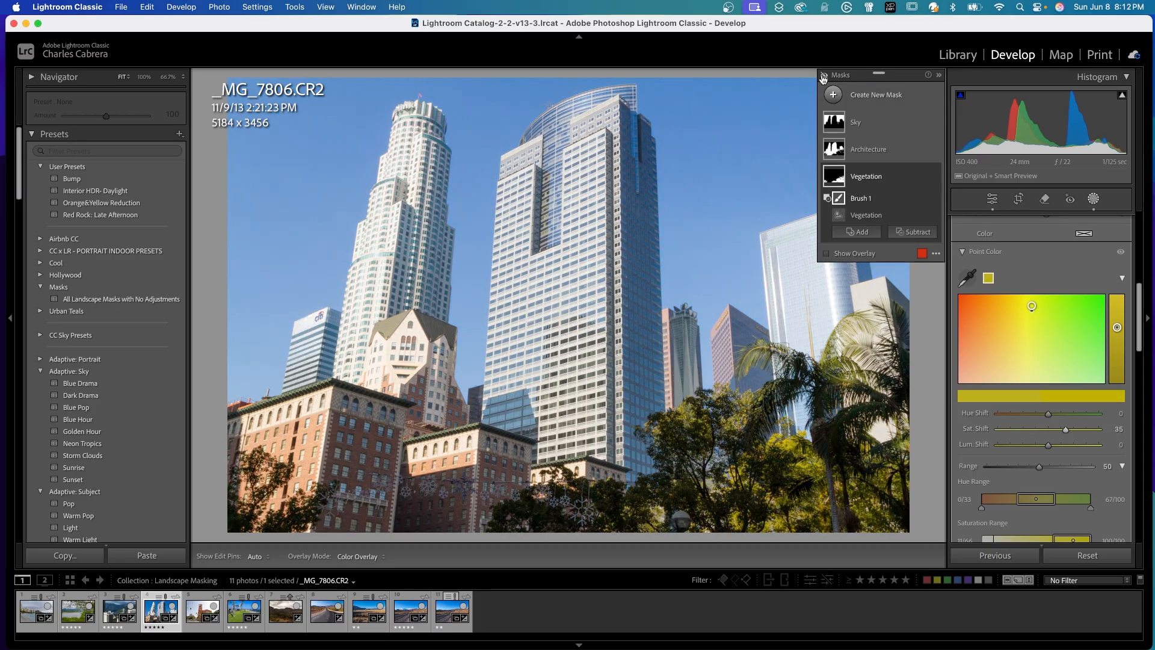
click(823, 77)
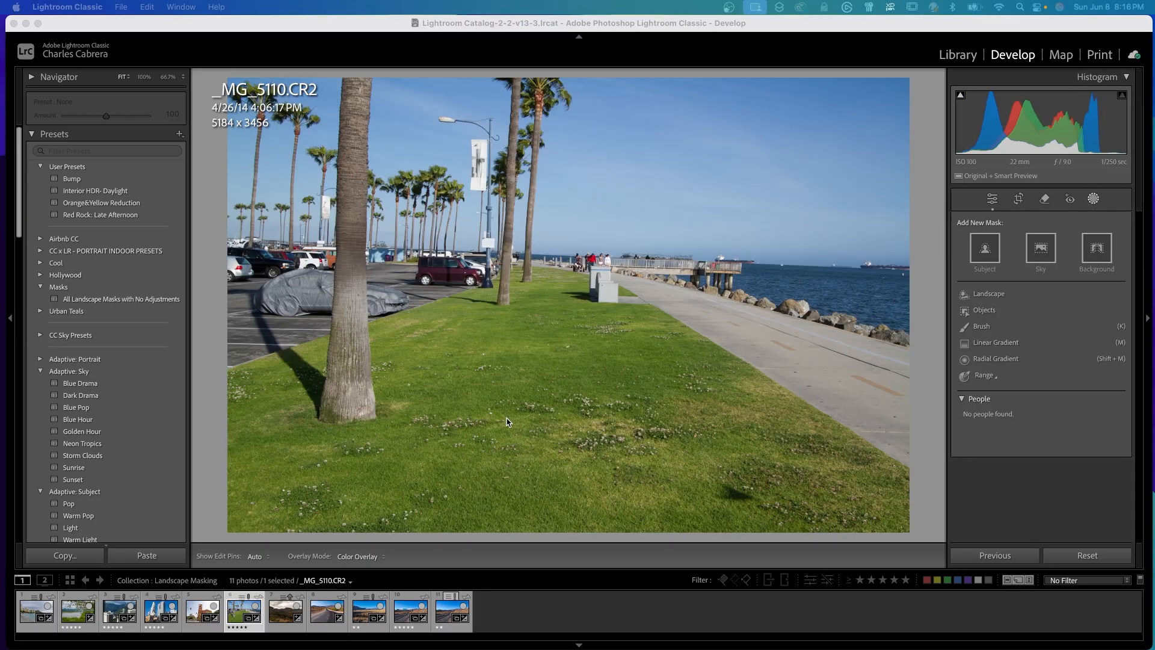
Create five separate landscape masks for Sky, Vegetation, Water, Artificial Ground and Natural Ground on the palm tree photo.
click(1094, 200)
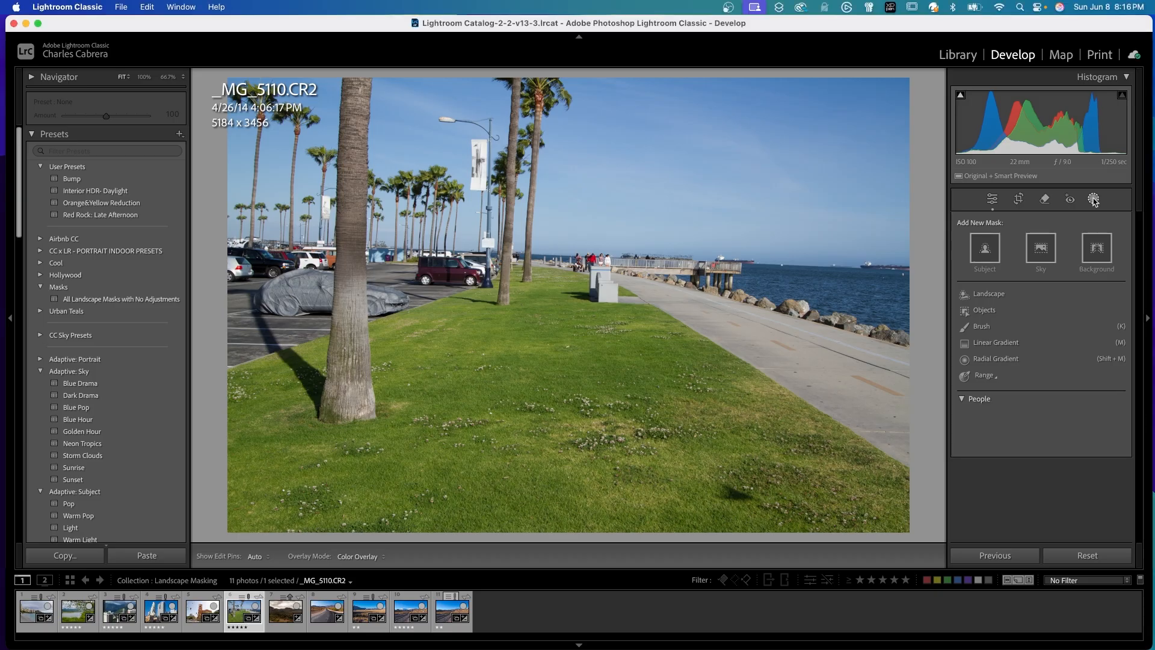
click(989, 294)
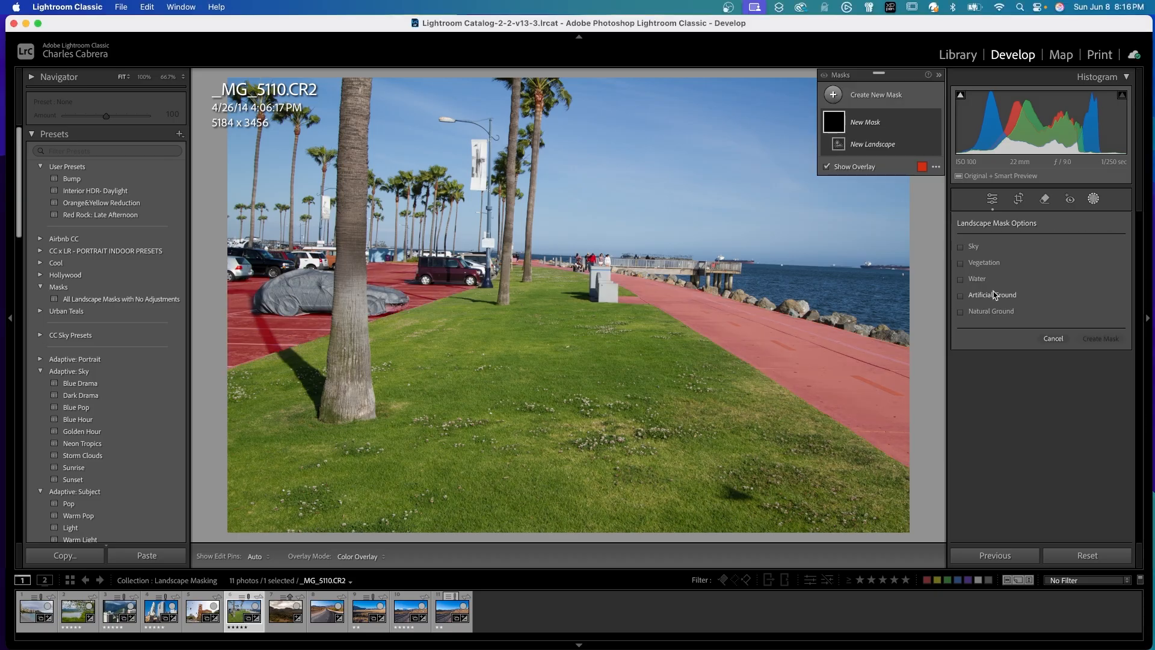
click(961, 246)
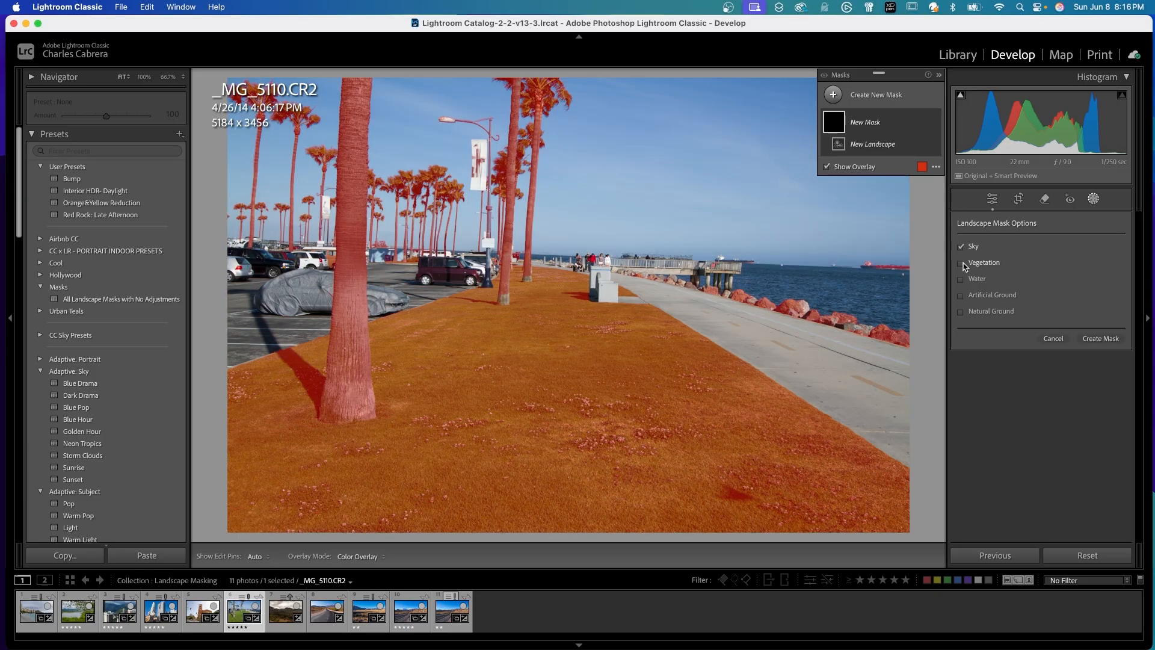
click(962, 263)
click(961, 280)
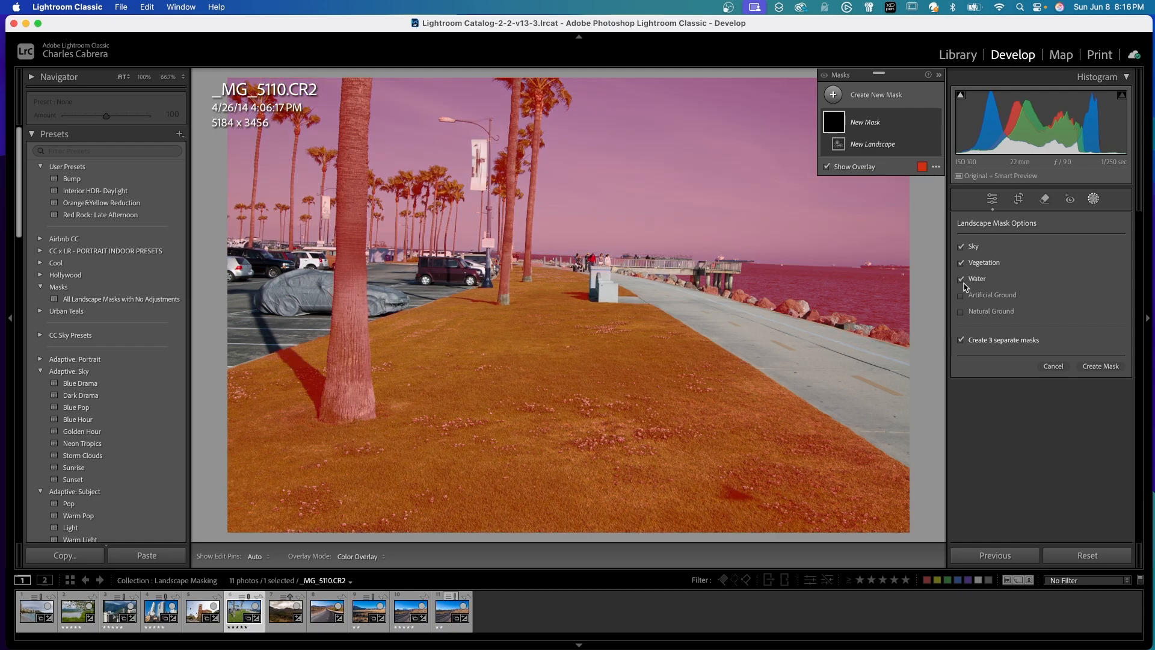
click(961, 296)
click(962, 312)
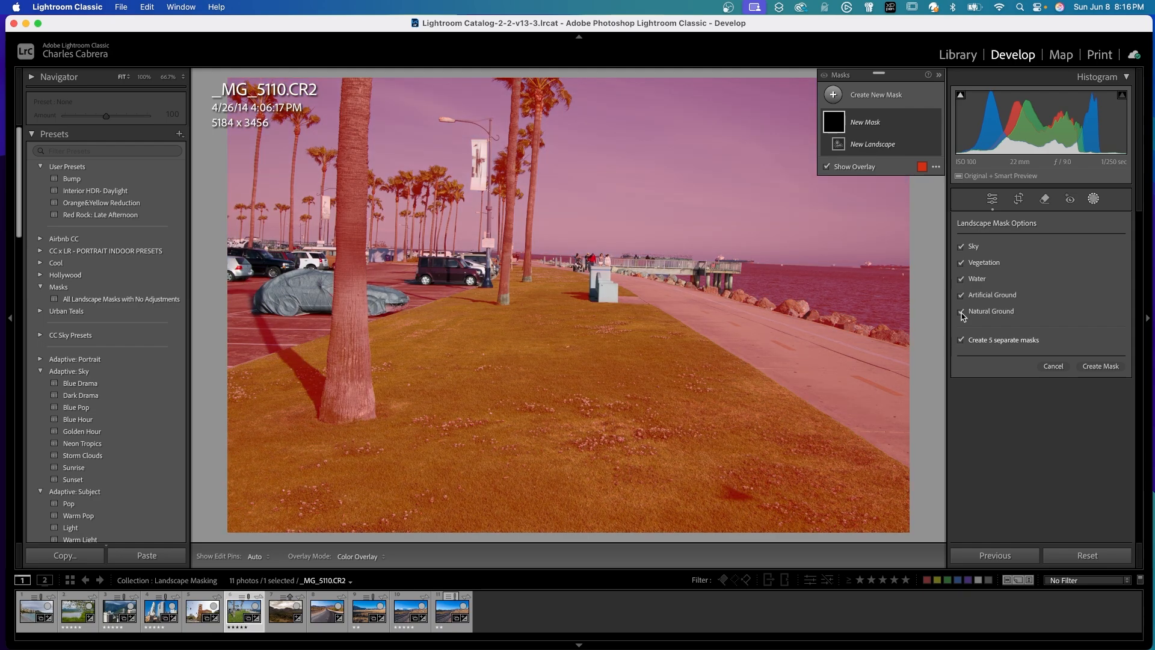
click(1108, 367)
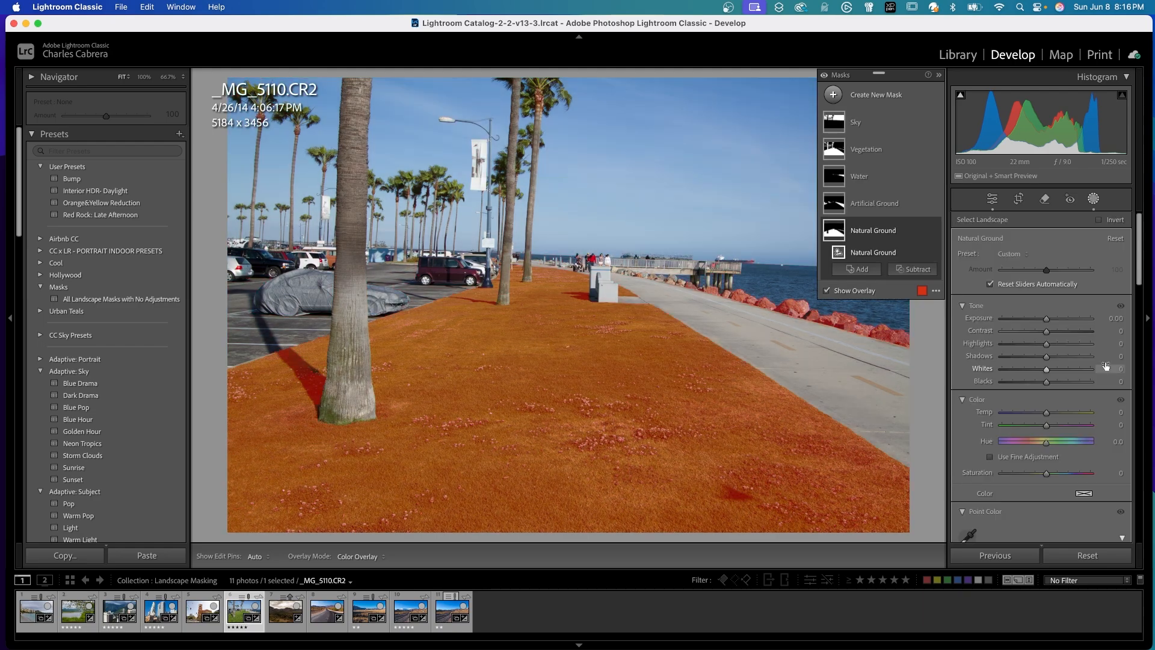
Darken the palm photo's Sky mask with Exposure −0.49 and Contrast 54.
drag(1046, 318, 1060, 364)
scroll(1138, 283, down, 10)
scroll(1146, 265, up, 8)
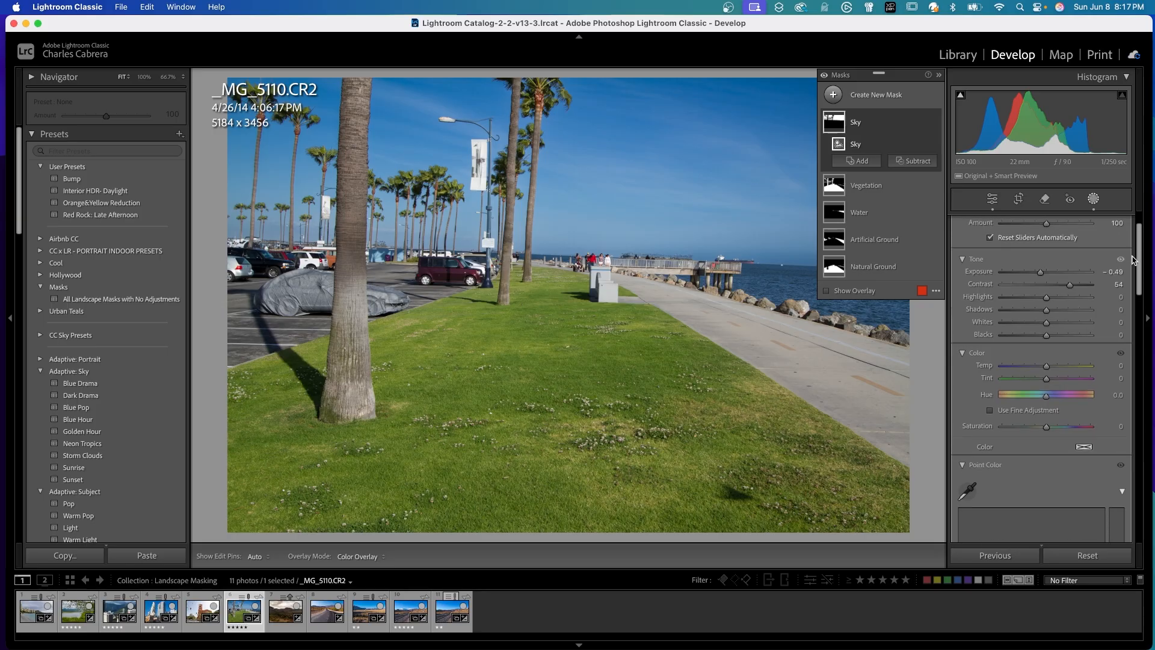
On the Water mask, sample the blue sea with Point Color and raise its Saturation Shift.
click(879, 216)
scroll(1029, 330, down, 5)
click(968, 336)
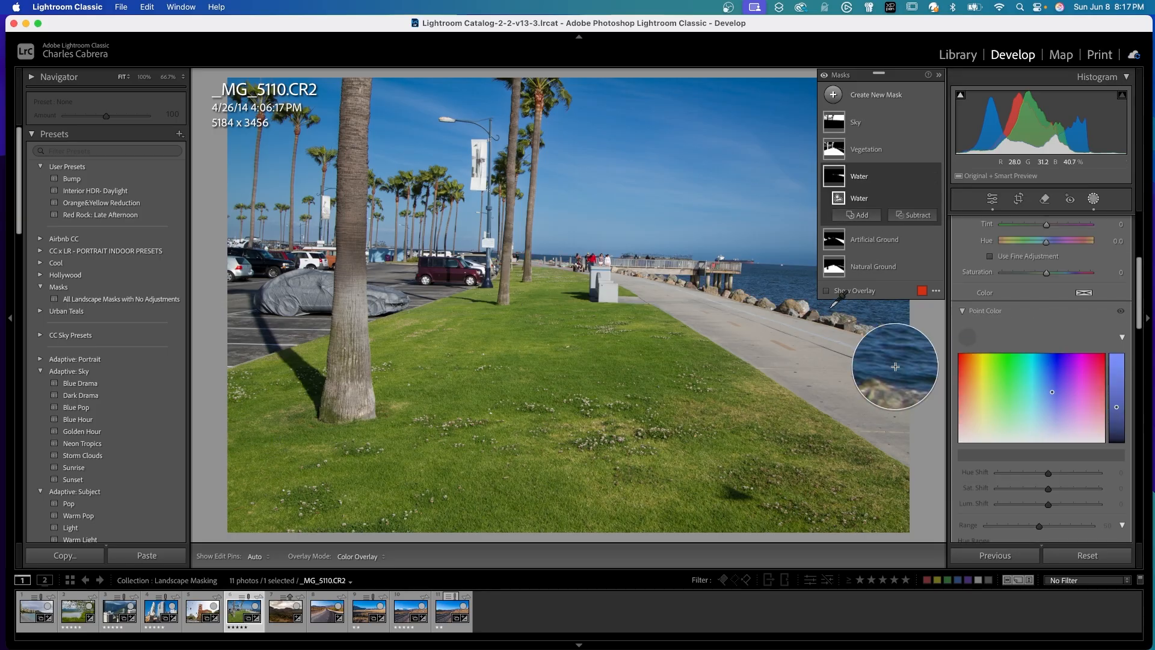
click(795, 276)
drag(1048, 488, 1063, 496)
Subtract the Natural Ground landscape selection from the Vegetation mask so that it covers only the palm trees.
click(893, 157)
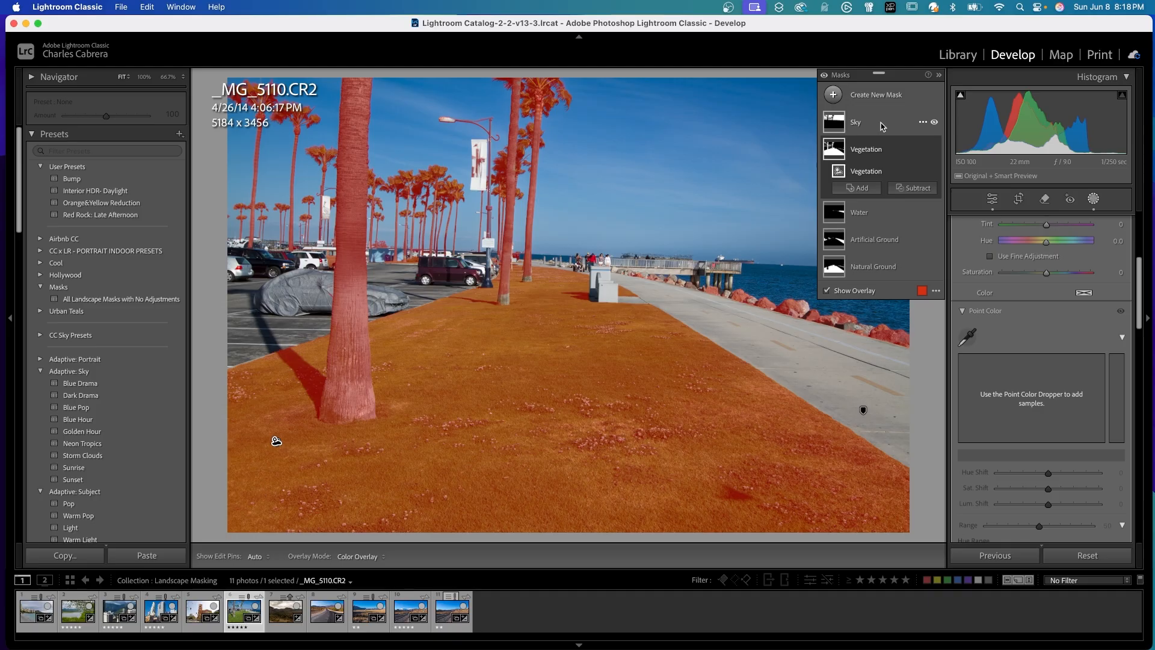
click(920, 189)
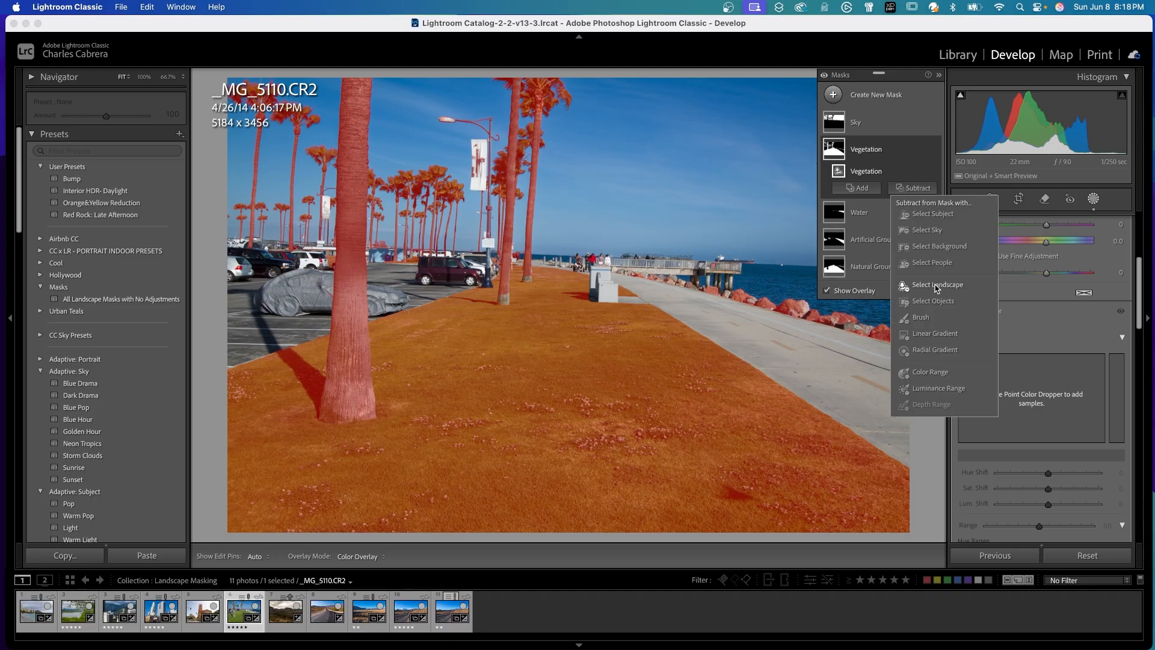
click(930, 287)
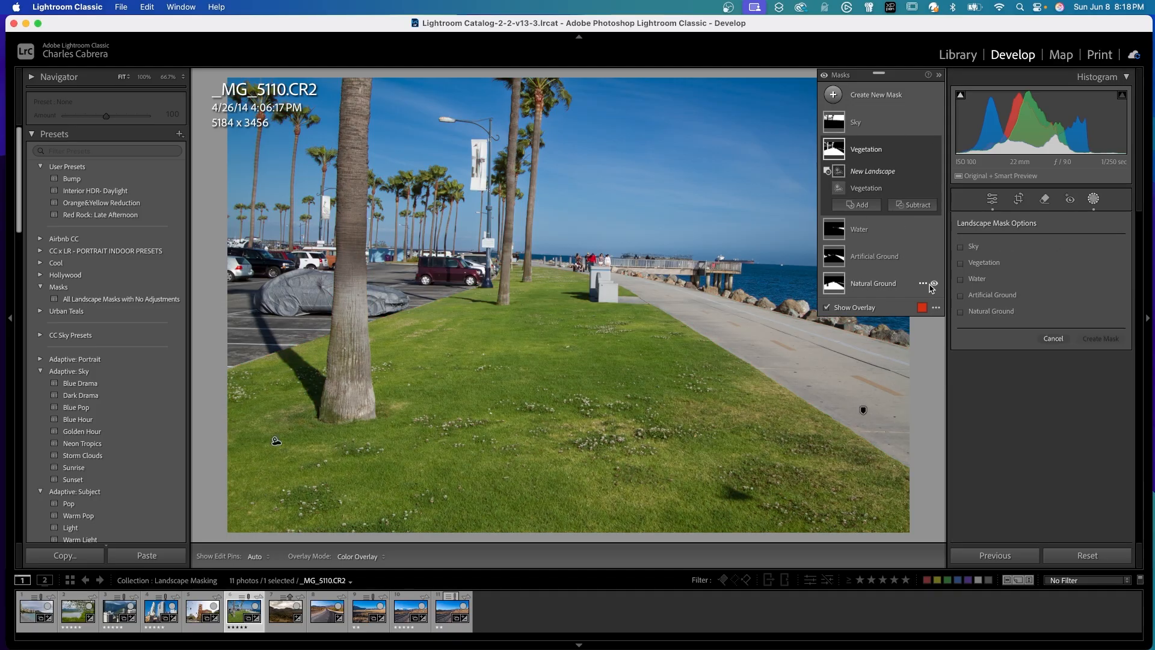
click(960, 312)
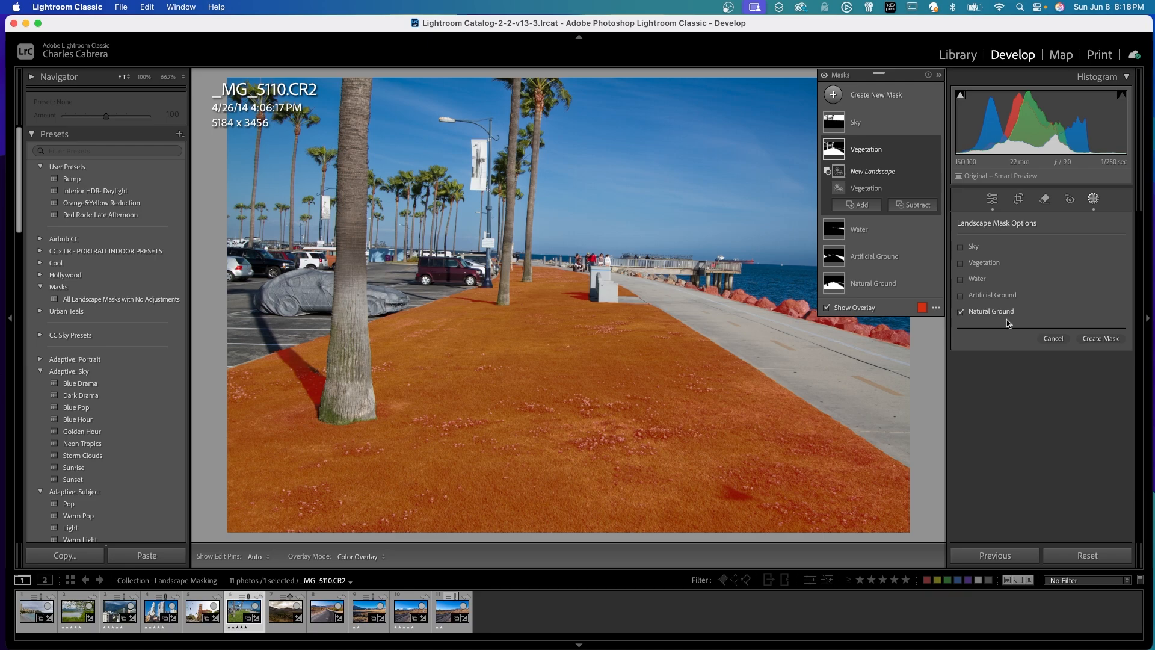
click(1096, 341)
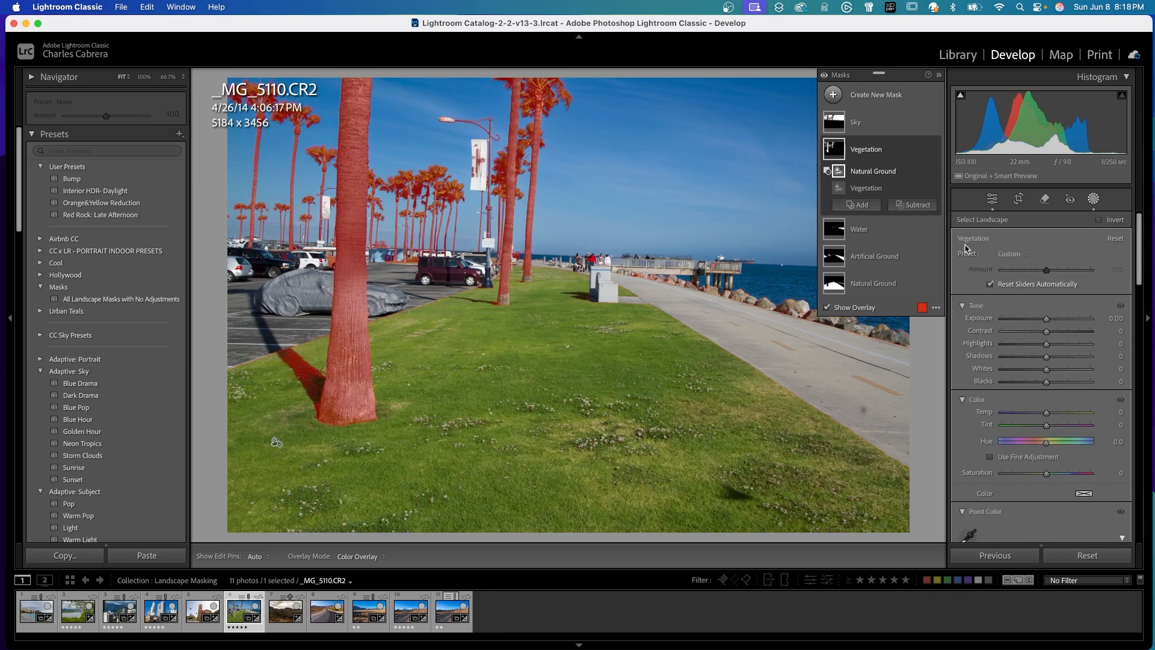
Add the base of the palm trunk to the Vegetation mask with a brush at Flow 87, and shift Tint toward green.
click(499, 422)
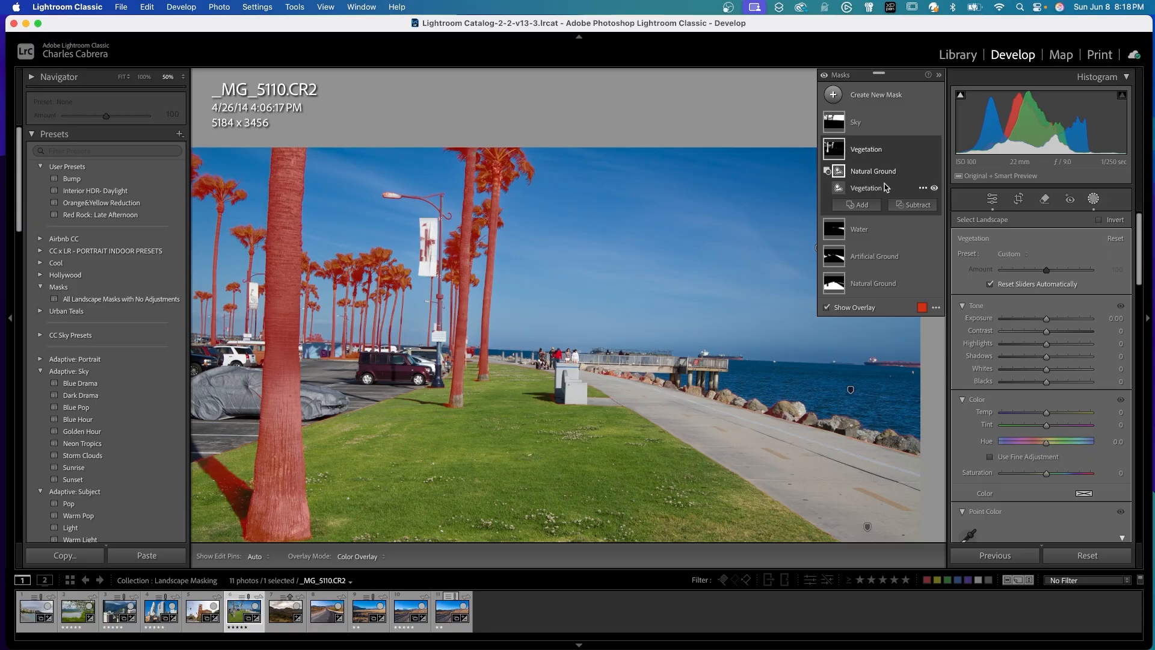
click(871, 206)
click(876, 334)
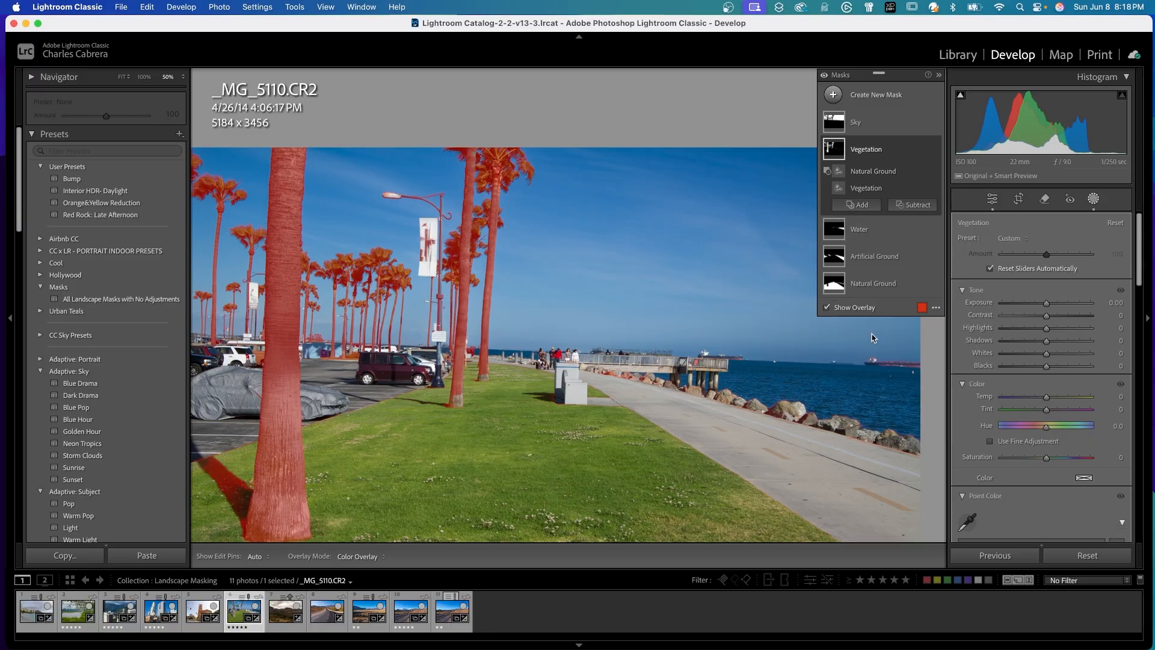
drag(452, 403, 457, 401)
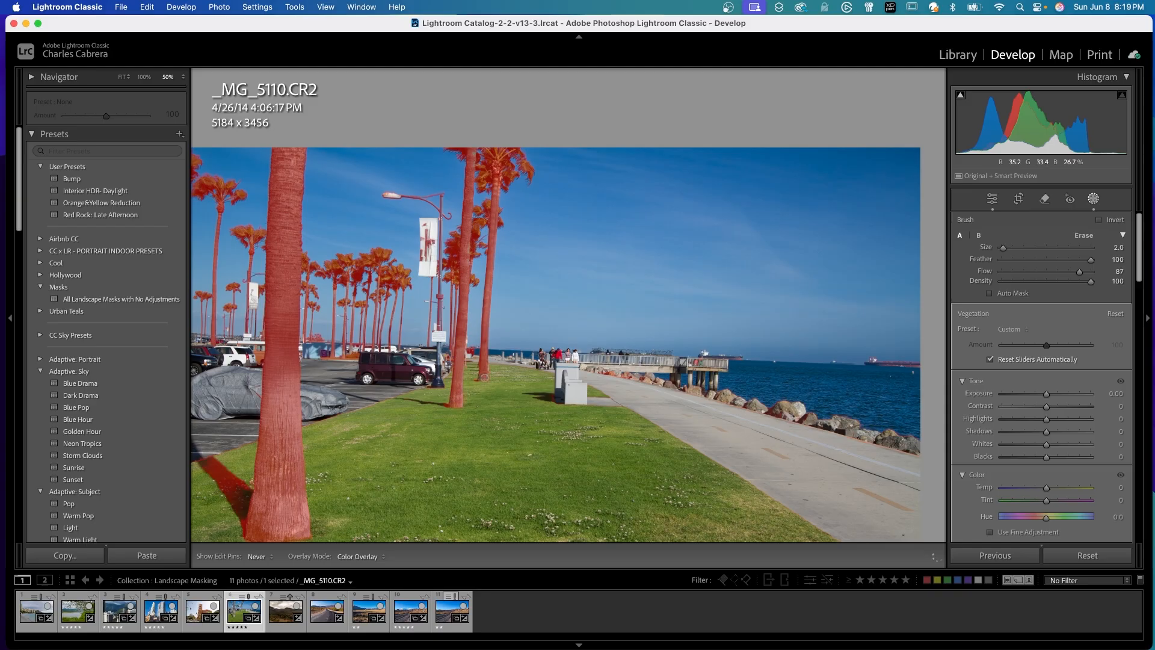
key(bracketright)
key(bracketright)
key(bracketright)
key(bracketright)
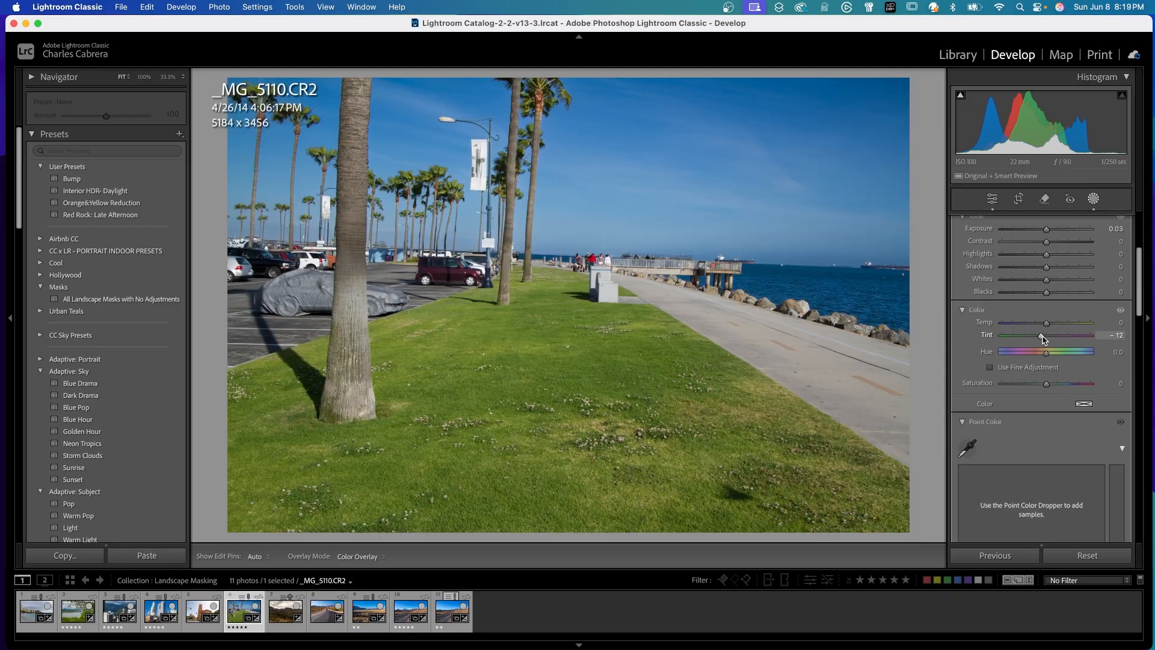
drag(1043, 340, 1031, 341)
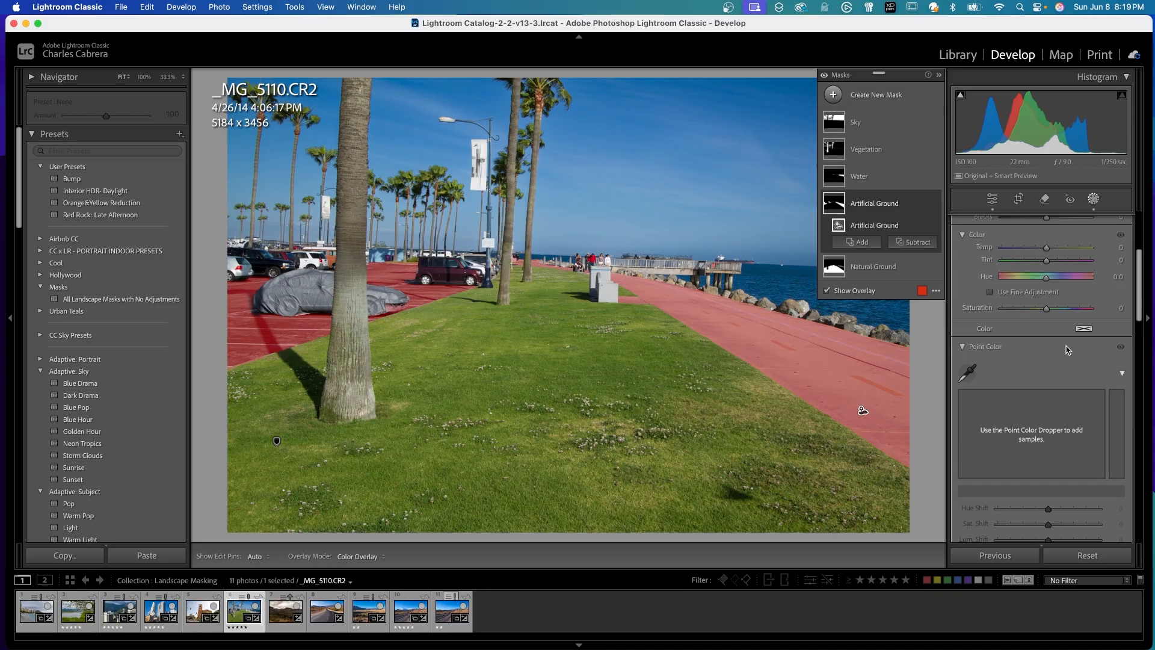
Raise Exposure slightly on the Artificial Ground mask covering the walkway and parking lot.
drag(1141, 286, 1142, 240)
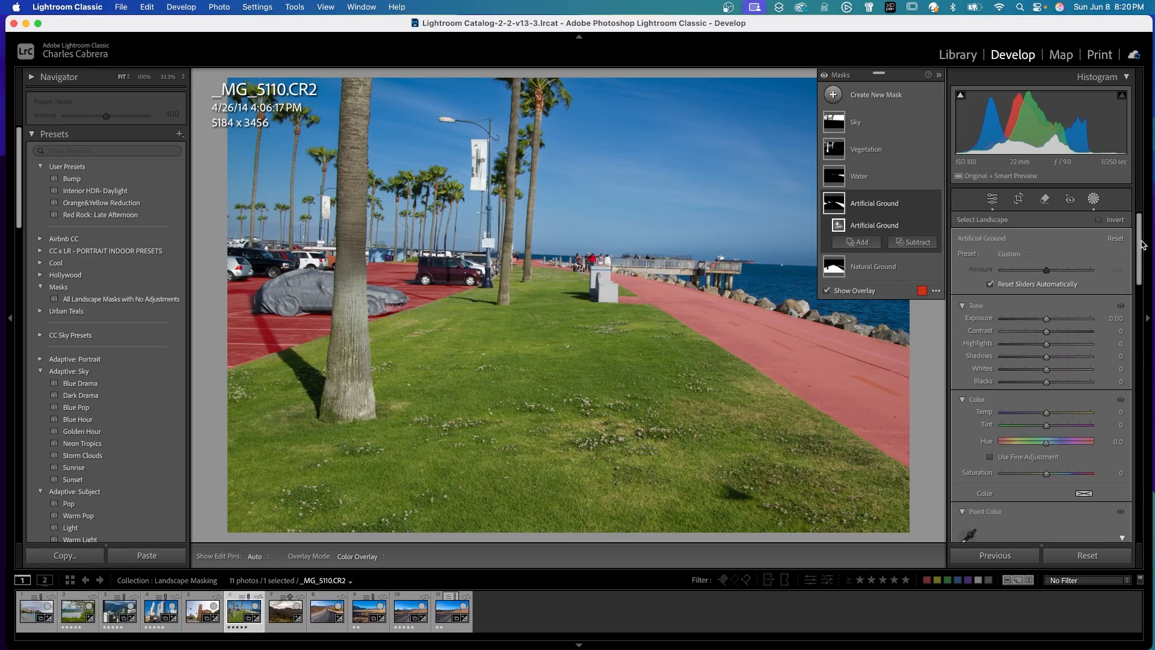
drag(1046, 319, 1047, 321)
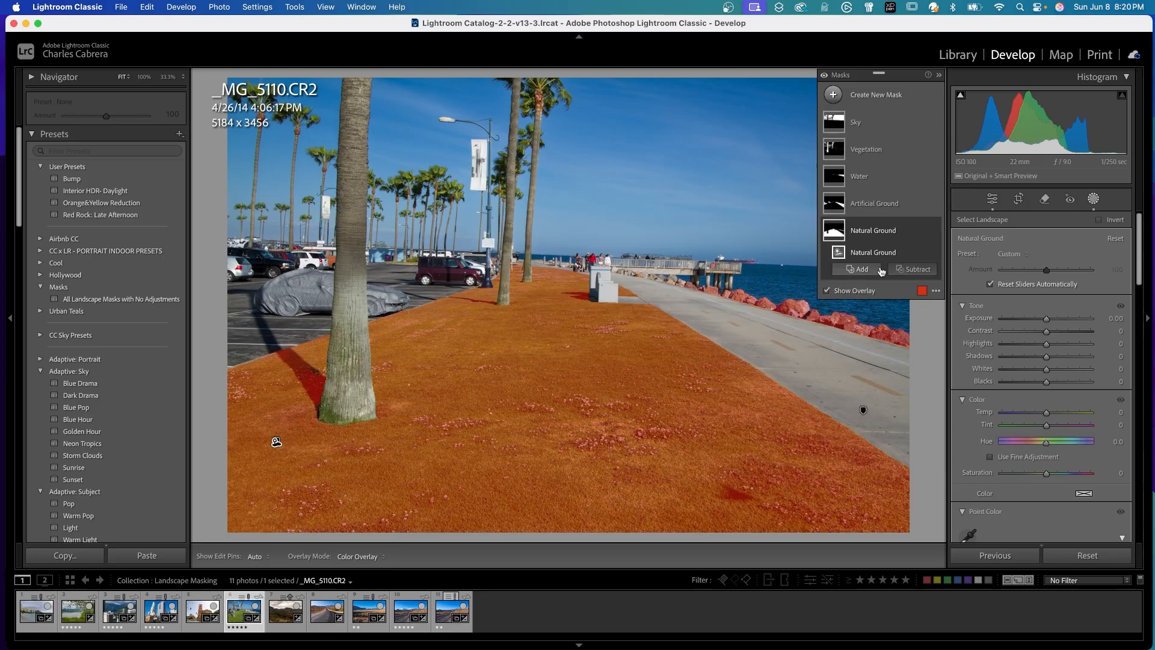
Subtract the shoreline rocks from the Natural Ground mask with a brush at Size 6.0, Feather 100 and Flow 87.
click(881, 267)
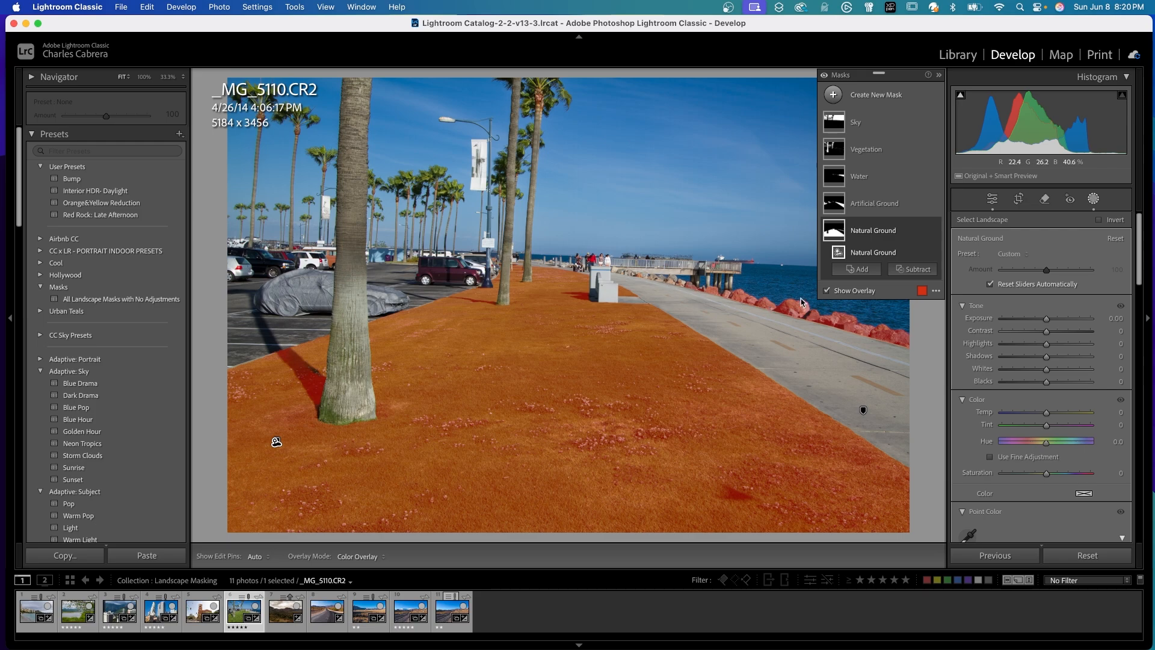
click(917, 271)
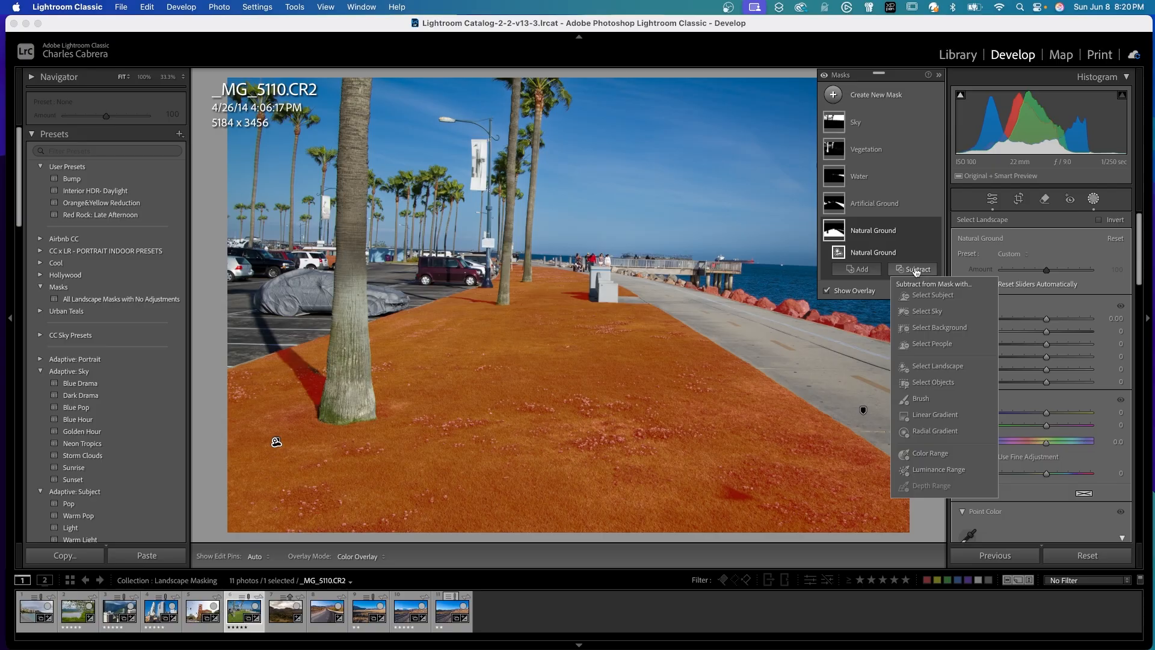
click(921, 400)
key(h)
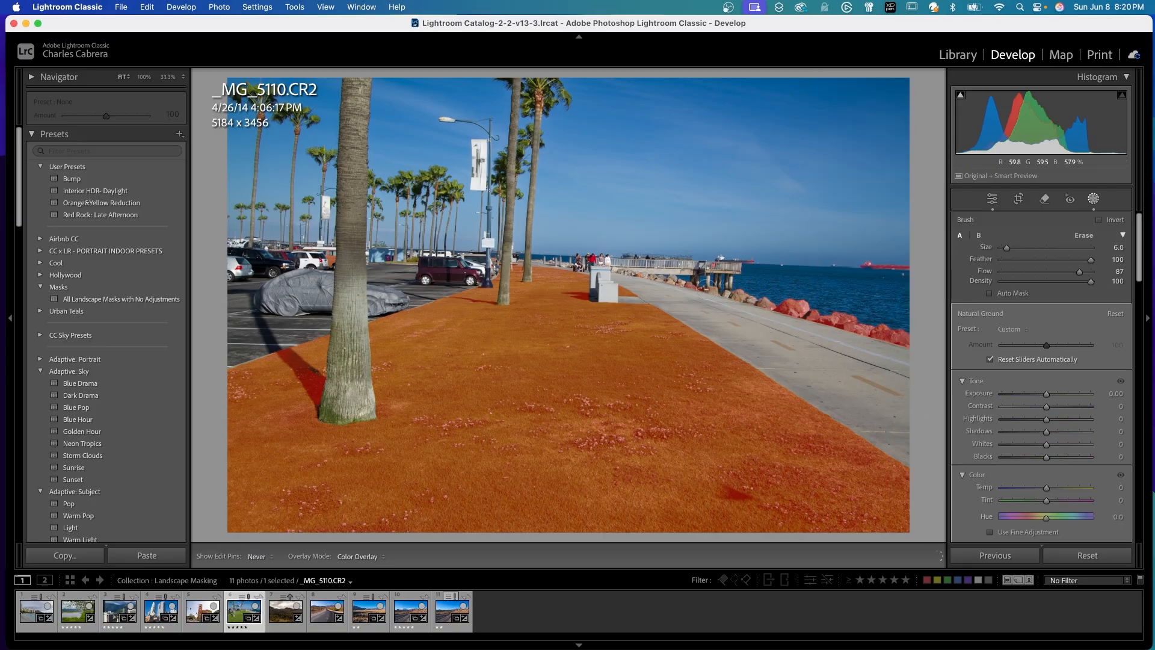
mouse_move(713, 290)
mouse_down()
mouse_move(809, 310)
mouse_move(781, 295)
mouse_move(895, 336)
mouse_up()
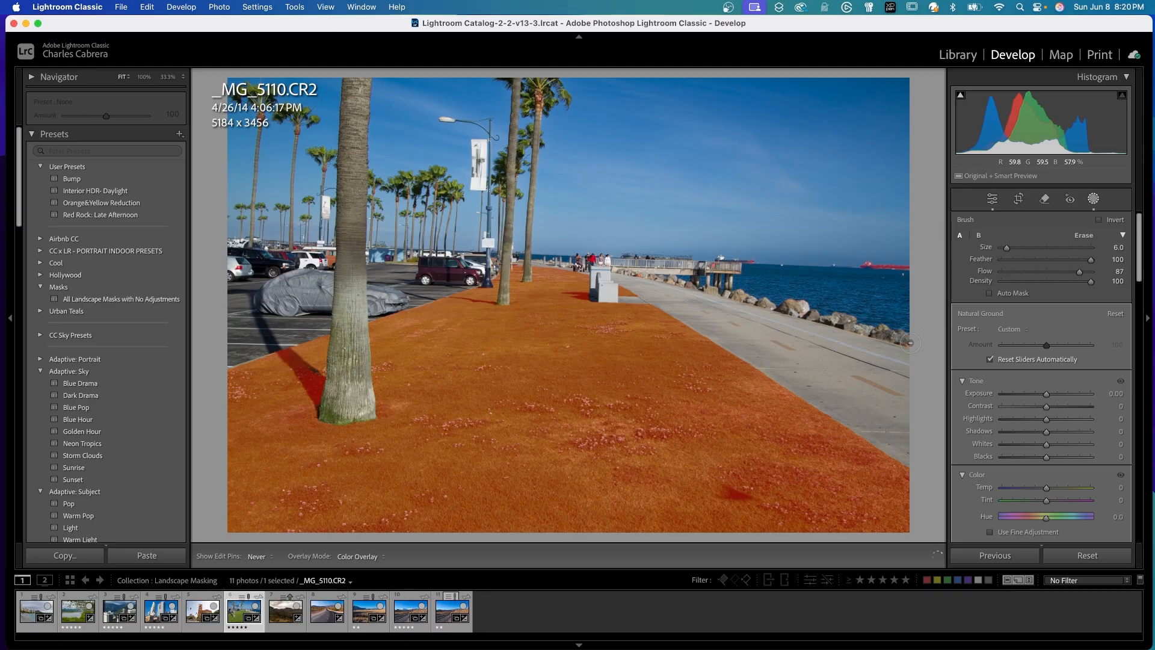
key(h)
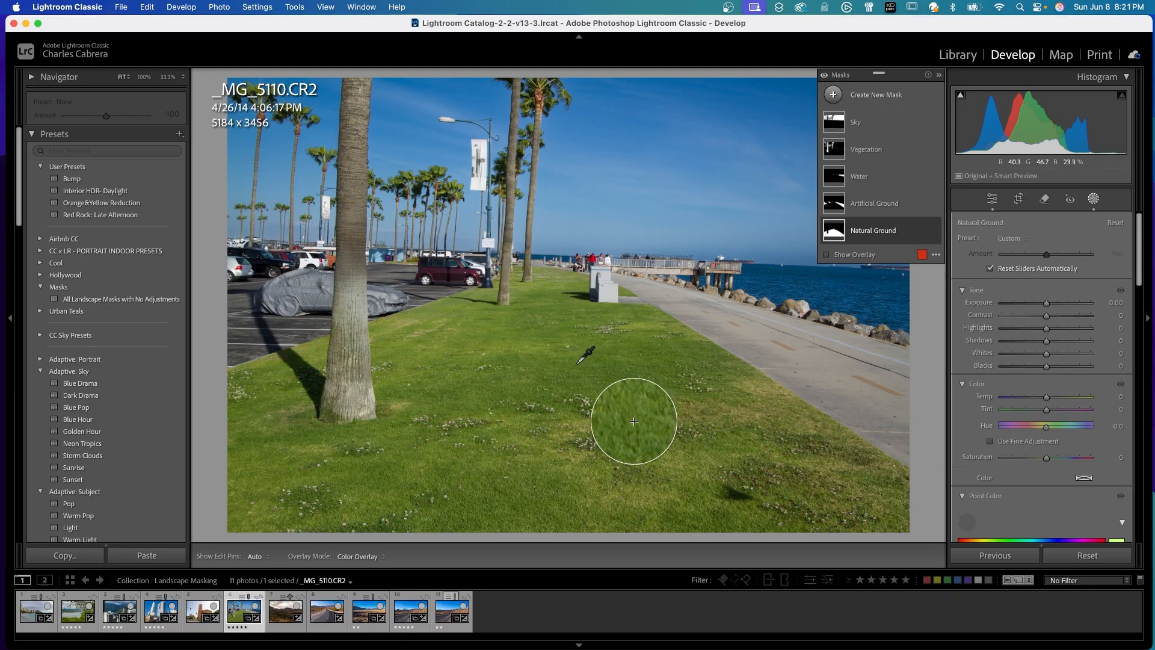
Sample the green grass with Point Color on the Natural Ground mask and set its Saturation Shift to 19.
click(570, 382)
mouse_move(1048, 394)
mouse_down()
mouse_move(1074, 395)
mouse_move(1059, 391)
mouse_up()
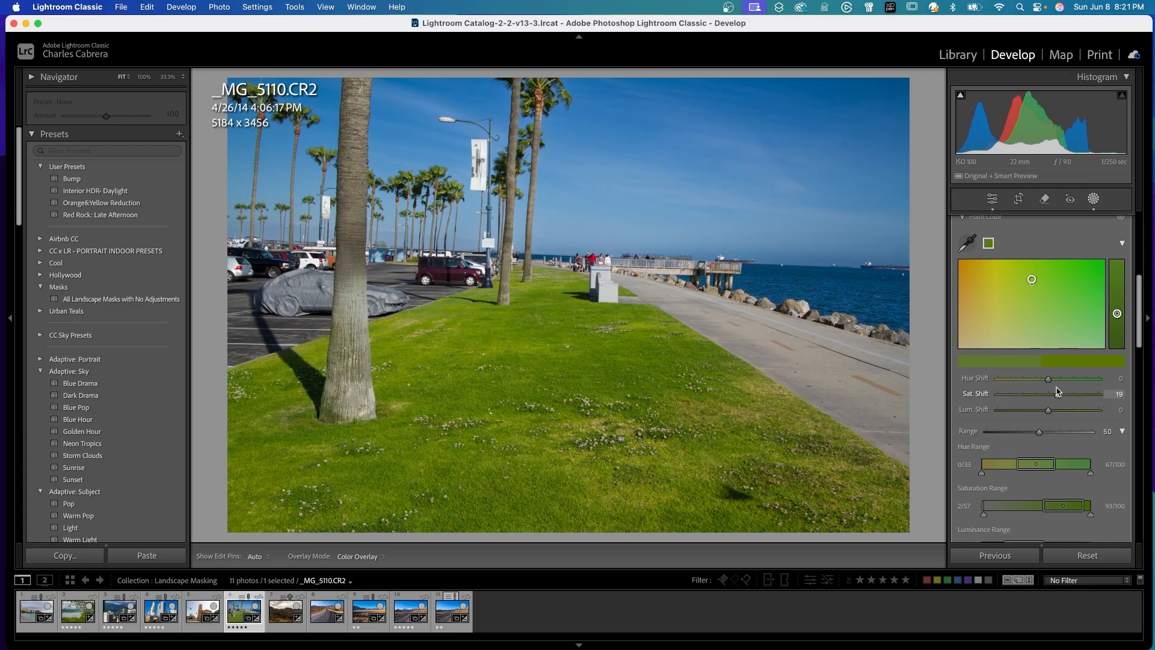
Toggle the effect of all masks off and on to compare the palm photo before and after.
click(824, 76)
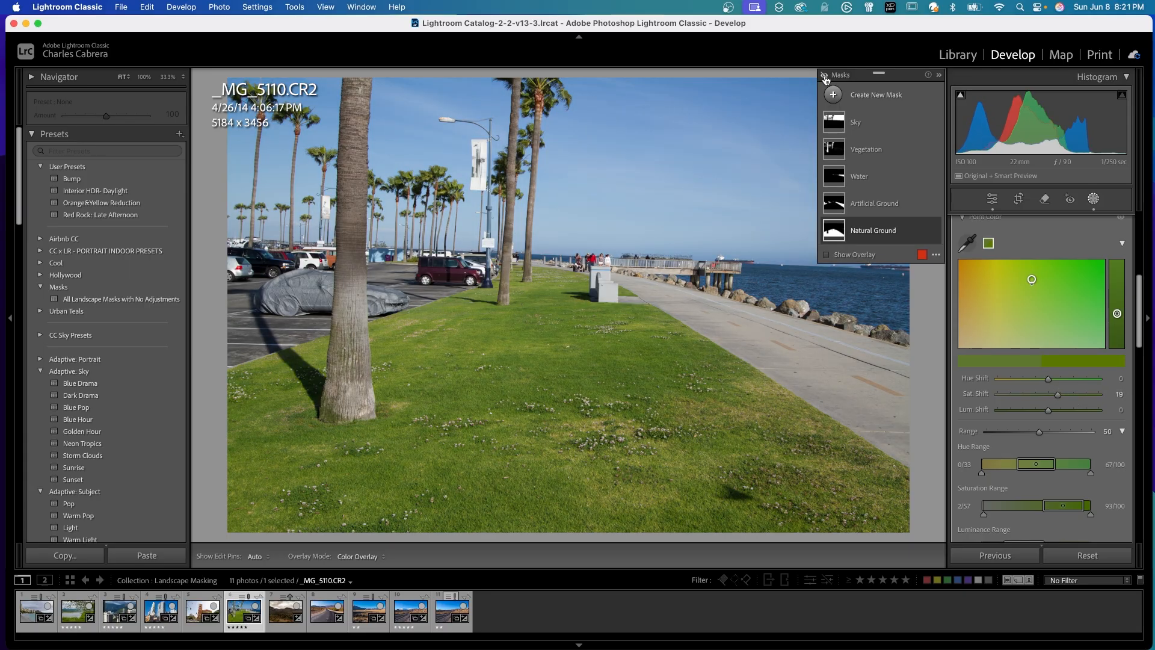
click(824, 77)
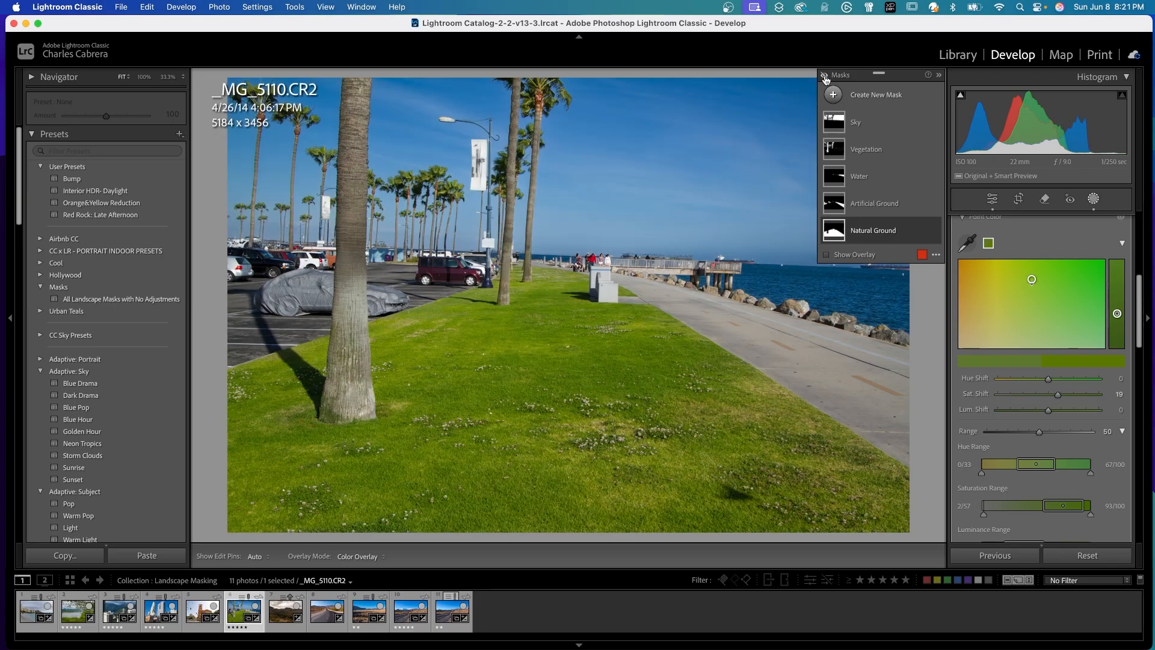
click(824, 77)
click(824, 77)
click(824, 77)
click(825, 77)
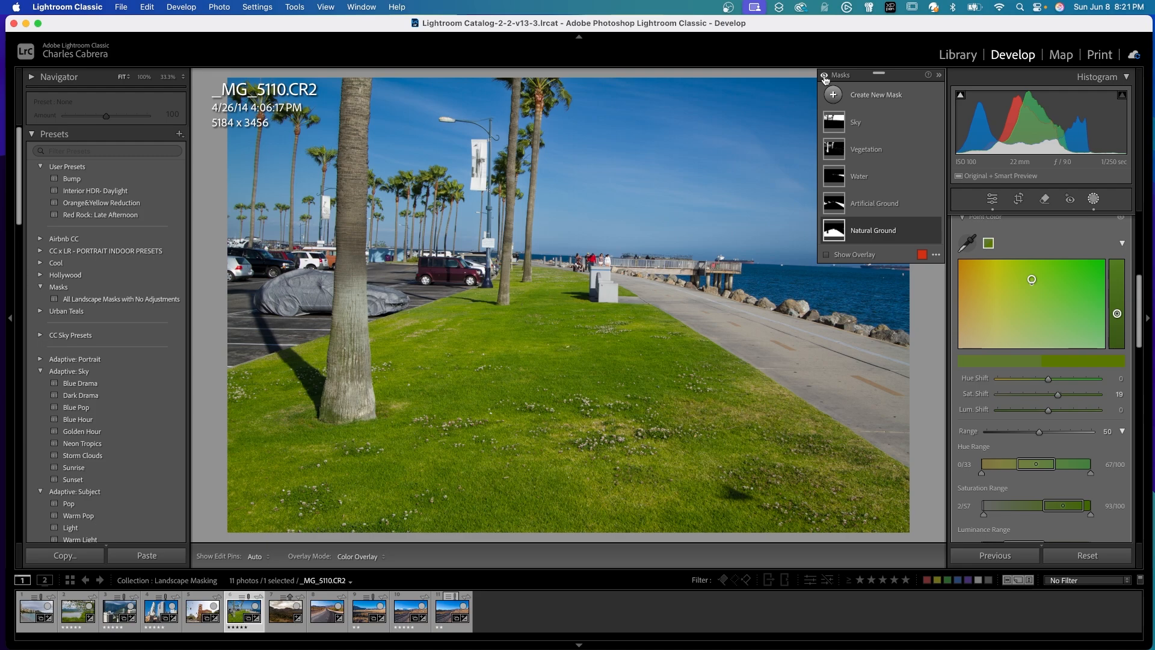